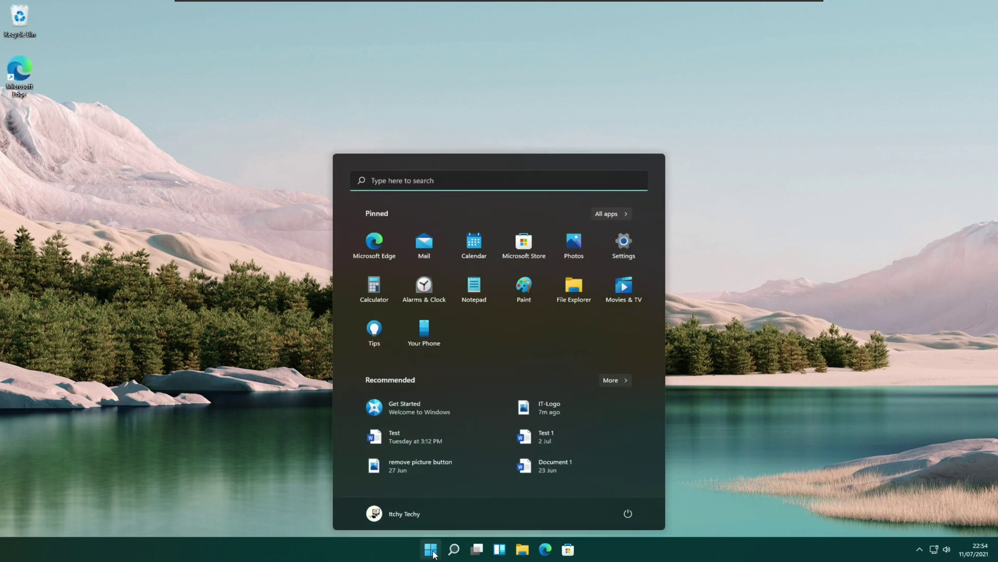
Search Start for 'phone' and pin the Your Phone app to the taskbar.
text(phone)
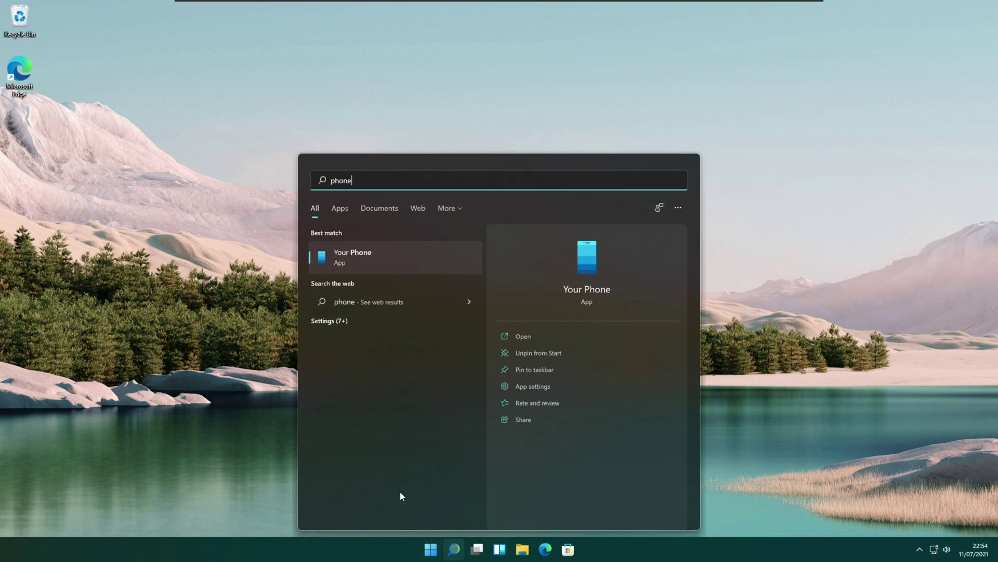
click(547, 372)
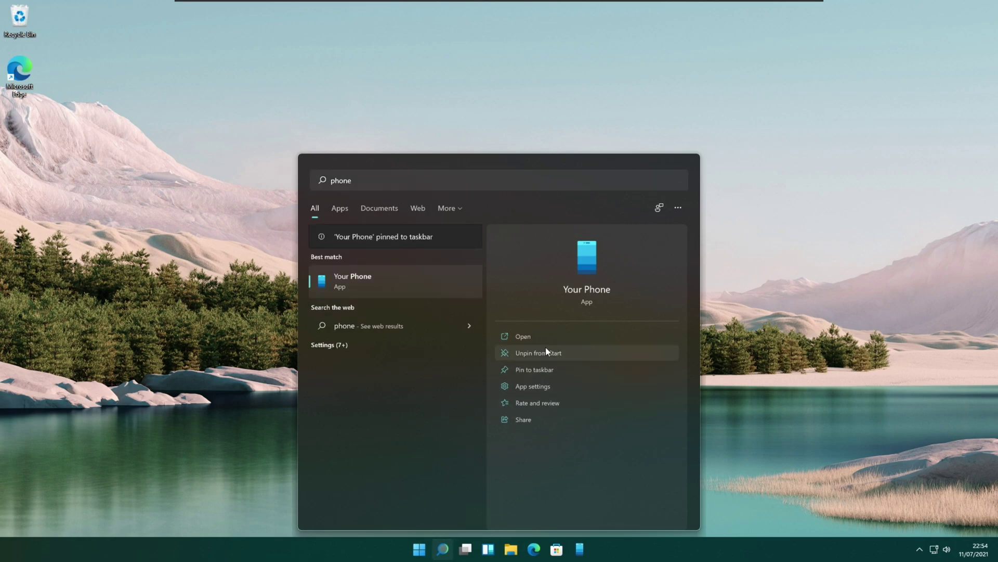
Launch Your Phone and continue setup with Android as the phone type.
click(535, 337)
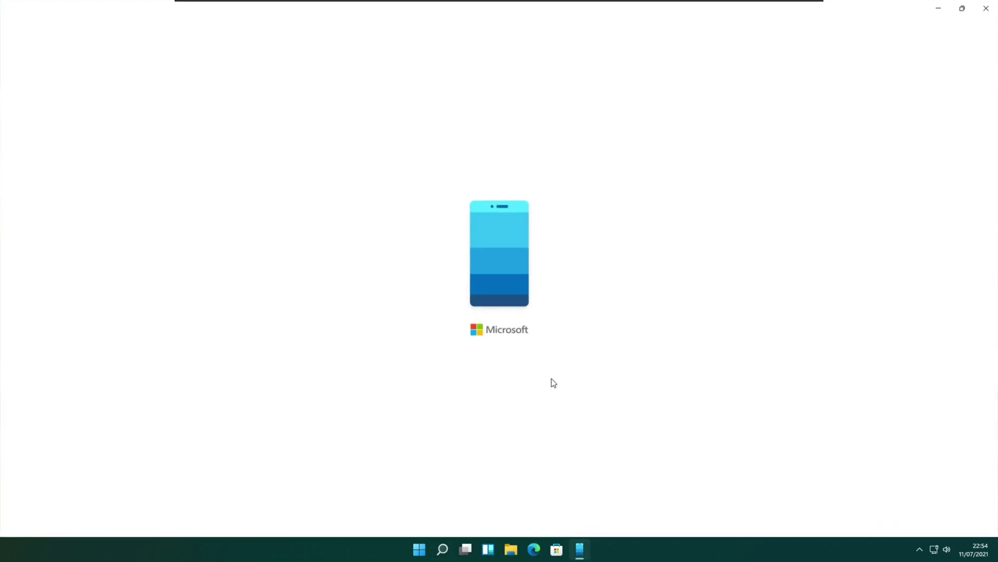
mouse_move(581, 554)
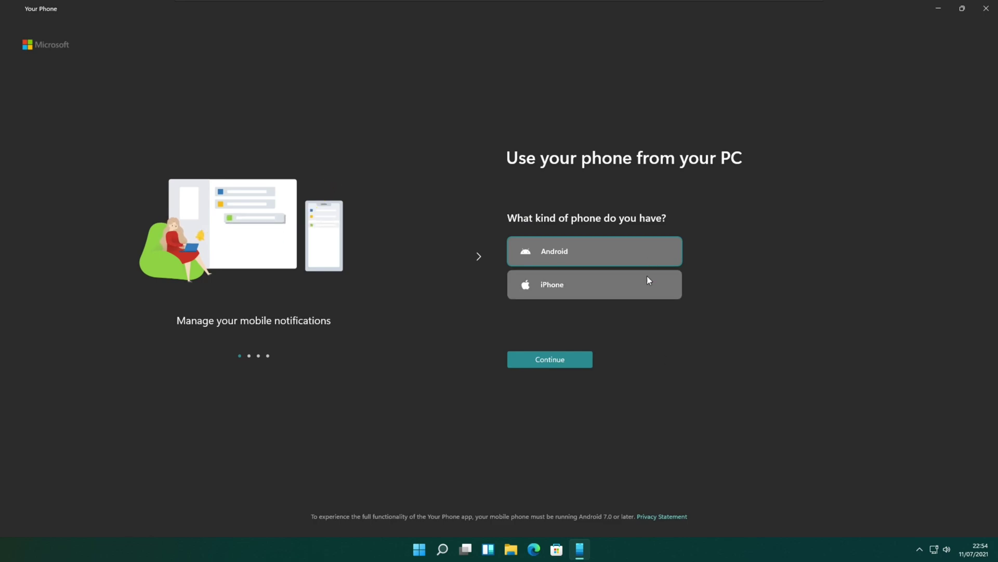
click(585, 360)
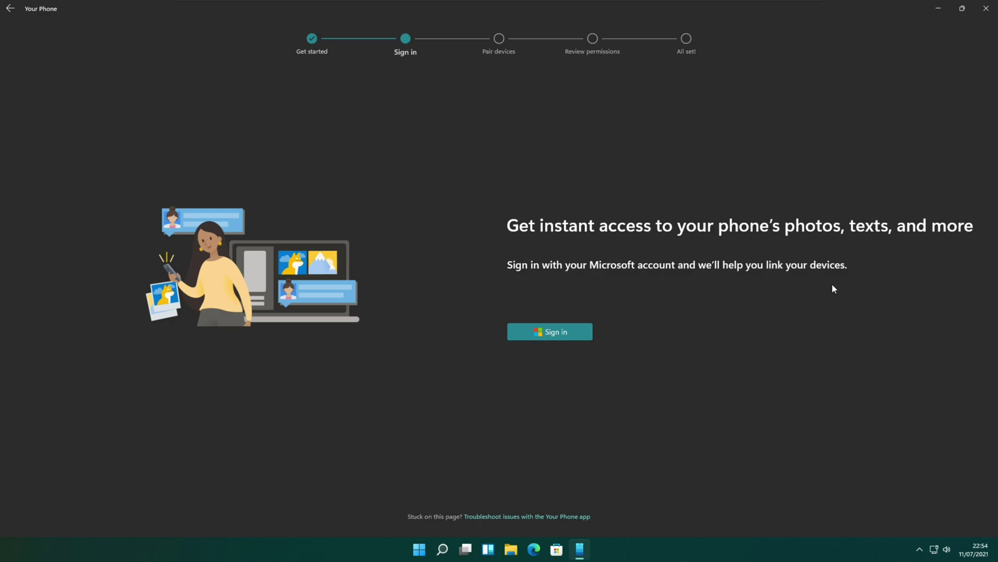
Sign in to Your Phone using the already listed Microsoft account.
click(589, 335)
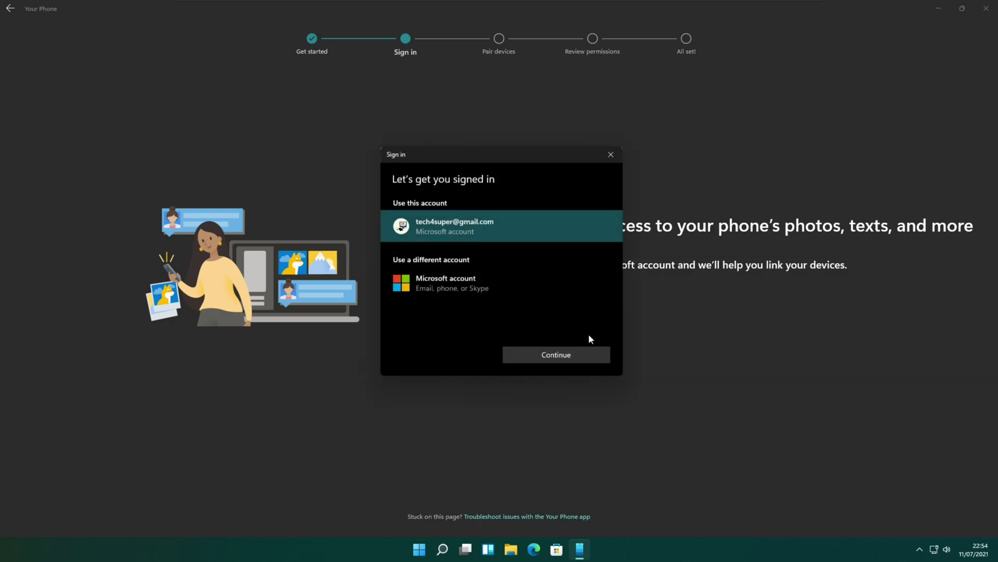
click(597, 222)
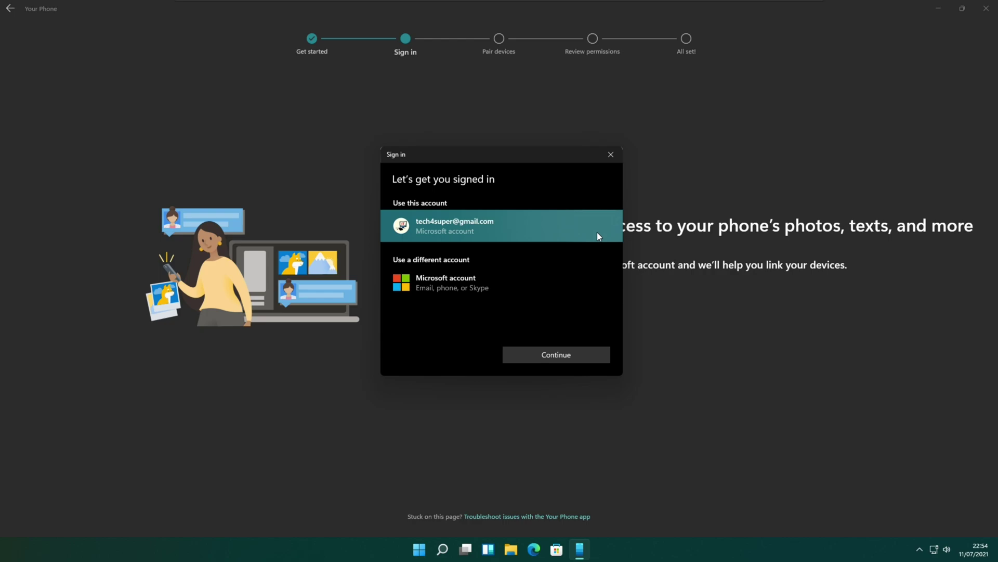
click(606, 358)
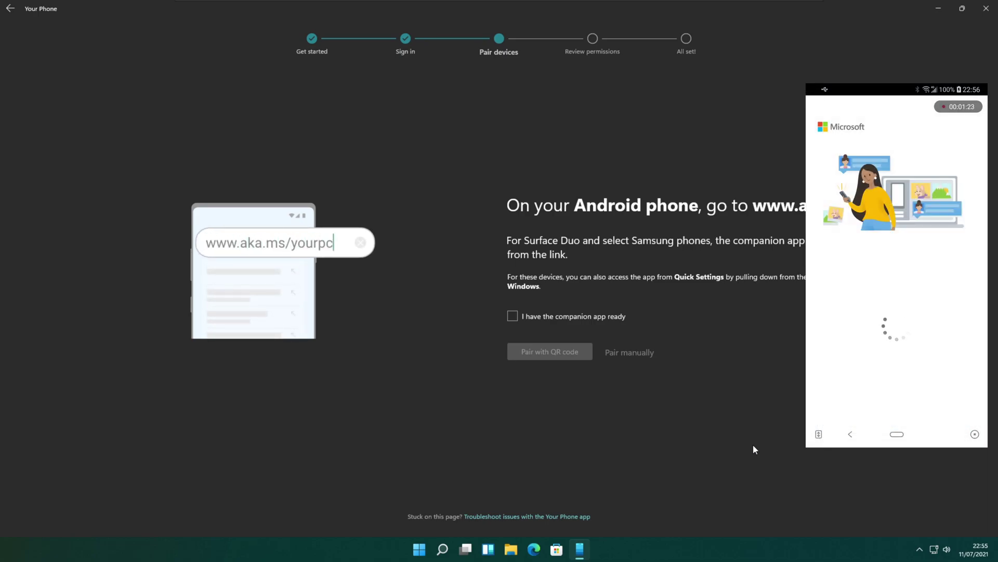
Confirm the companion app is ready and pair the G6 phone via QR code.
click(513, 318)
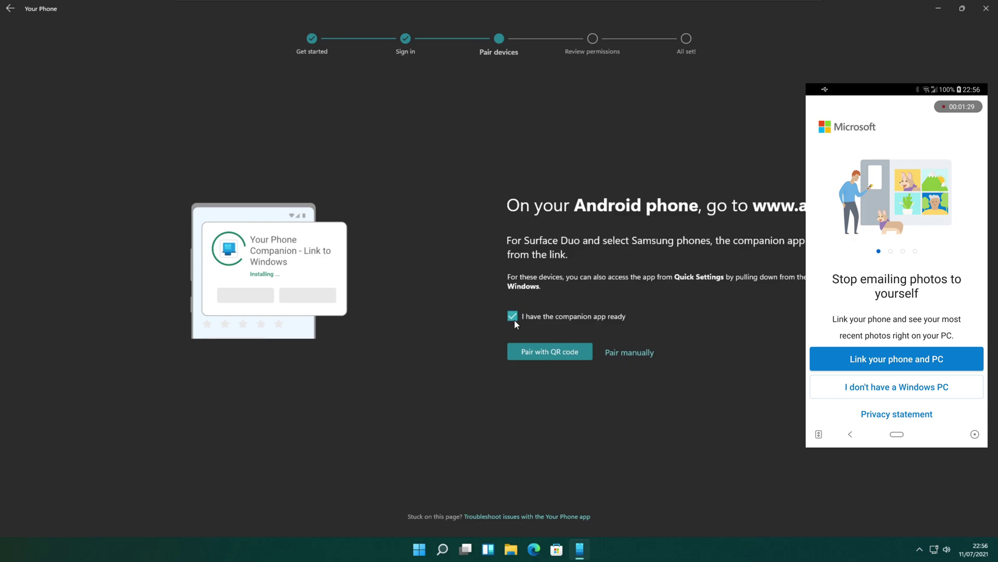
click(588, 353)
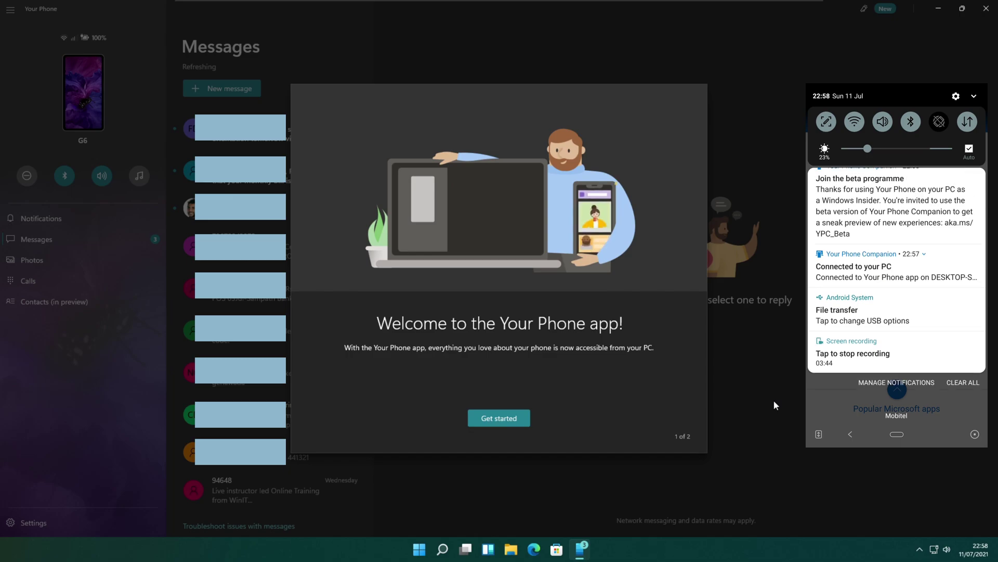
Get past the welcome screen and pick the 'See my notifications' task.
click(527, 418)
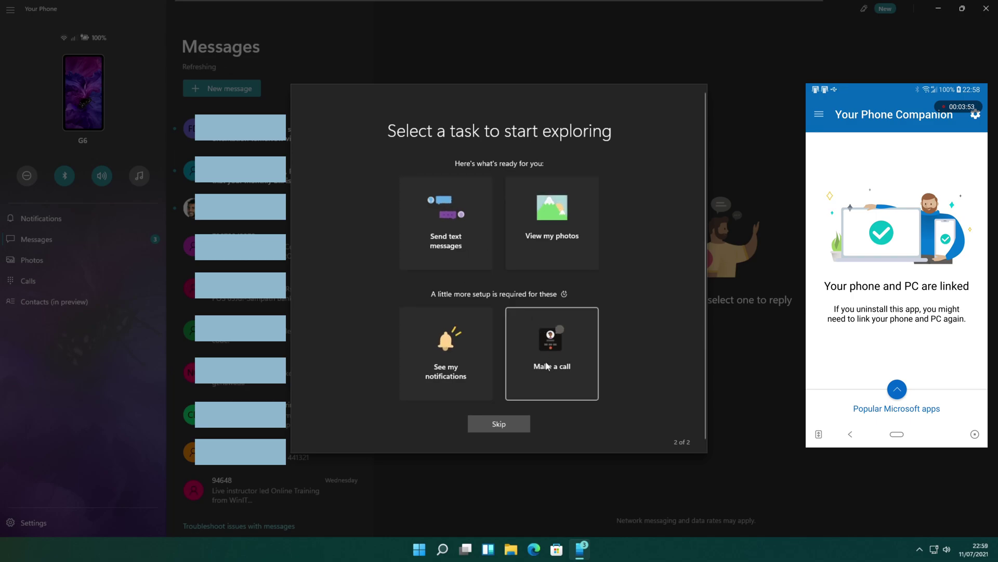
click(483, 370)
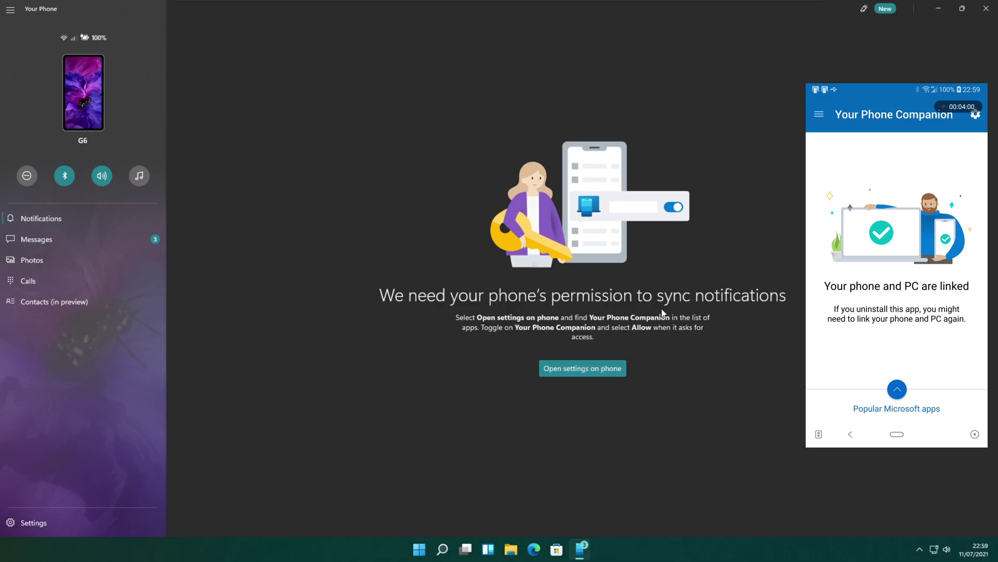
Allow notification access on the phone, then dismiss both notifications and the tips banner.
click(621, 373)
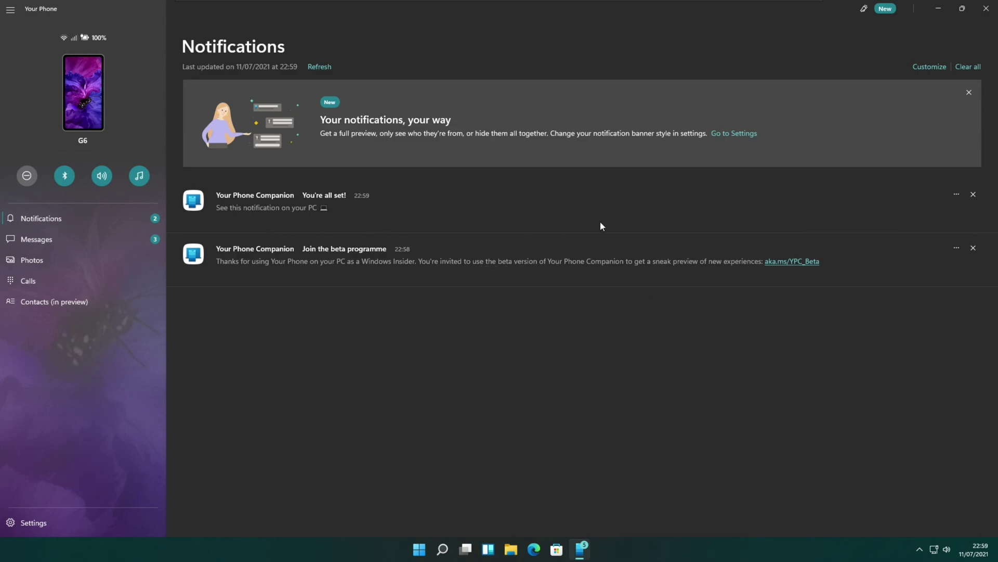
click(977, 197)
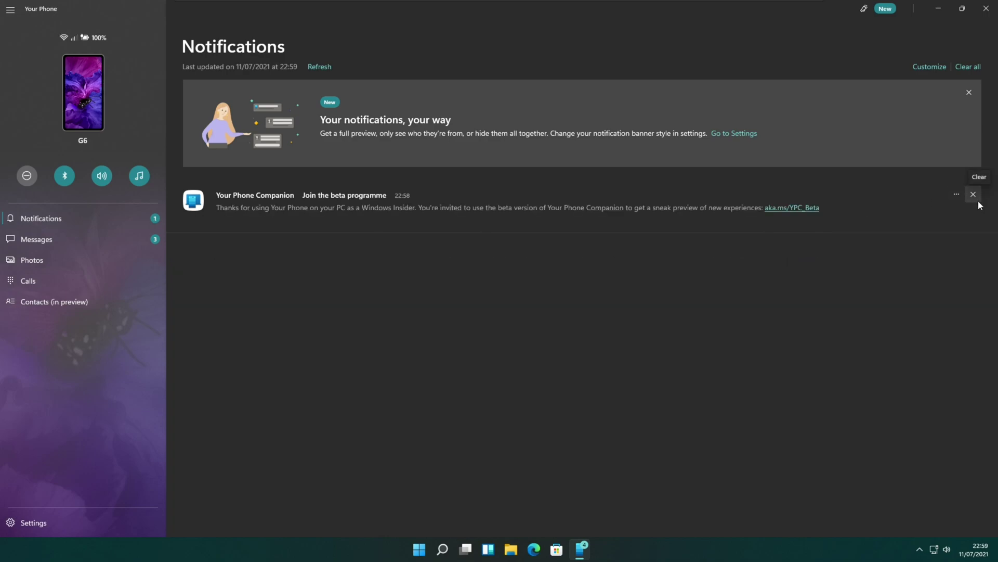
click(973, 196)
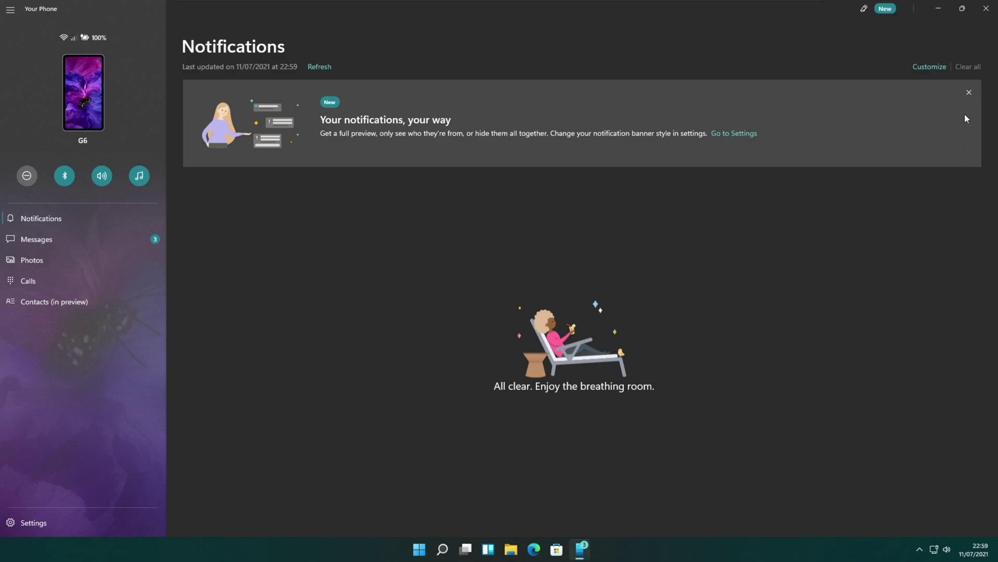
click(967, 93)
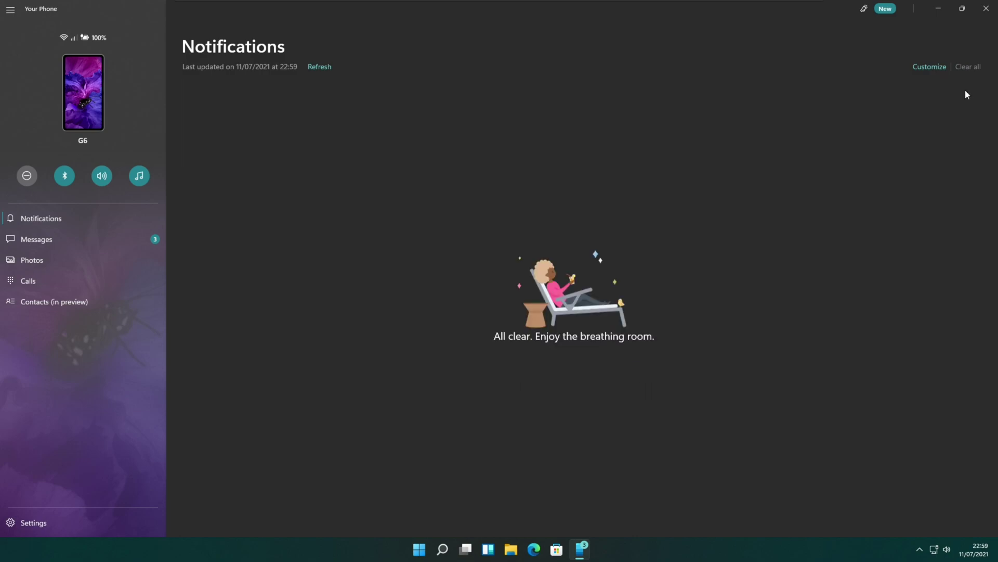
click(930, 66)
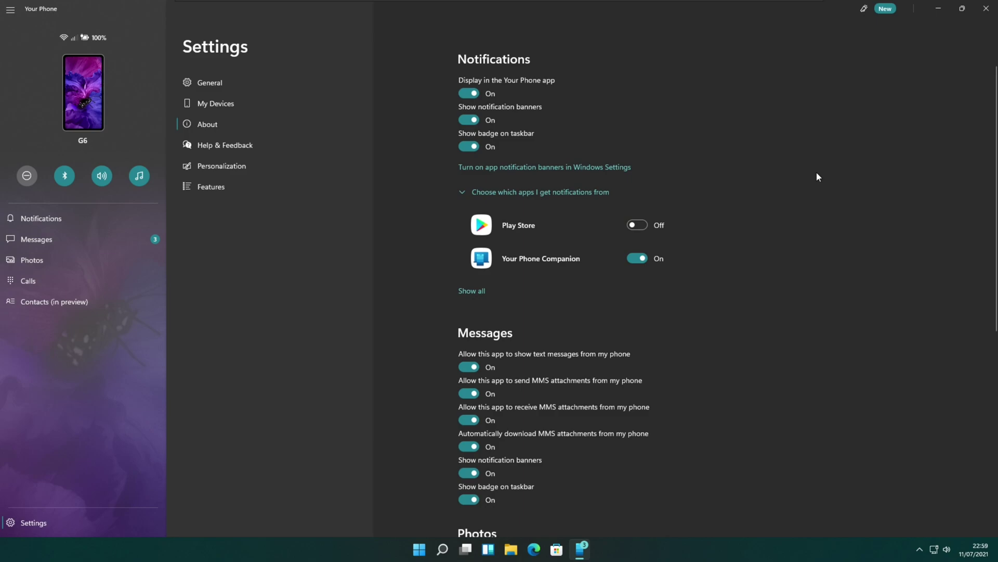
scroll(812, 178, down, 7)
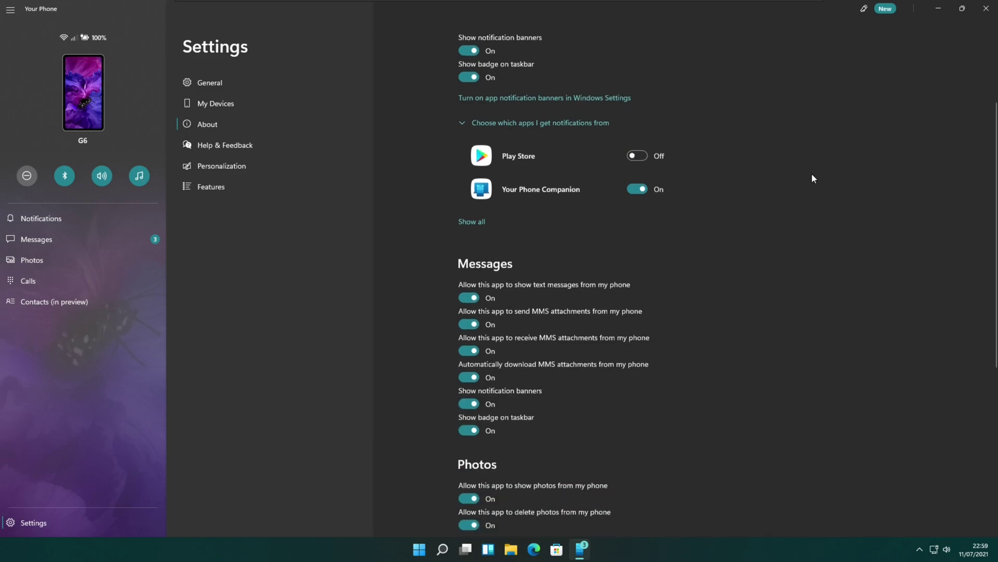
scroll(812, 178, up, 8)
scroll(812, 178, up, 1)
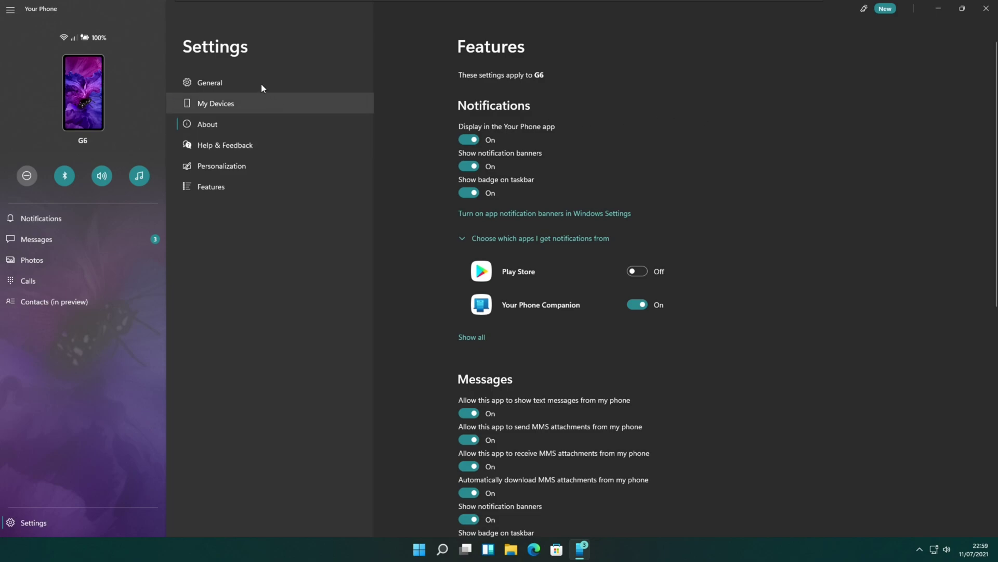
click(55, 220)
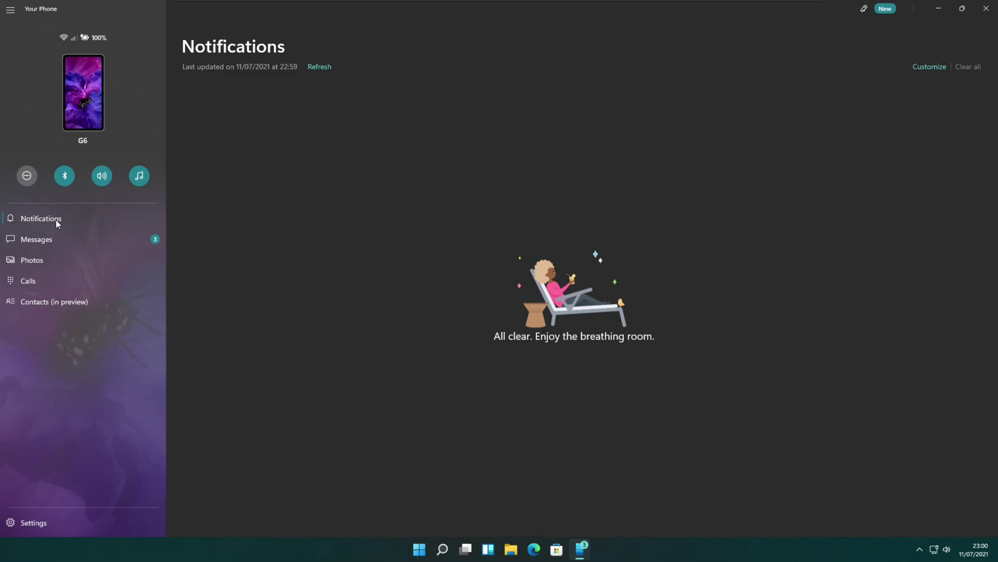
Read the 94648 online training conversation in Messages, then switch to Photos.
click(116, 240)
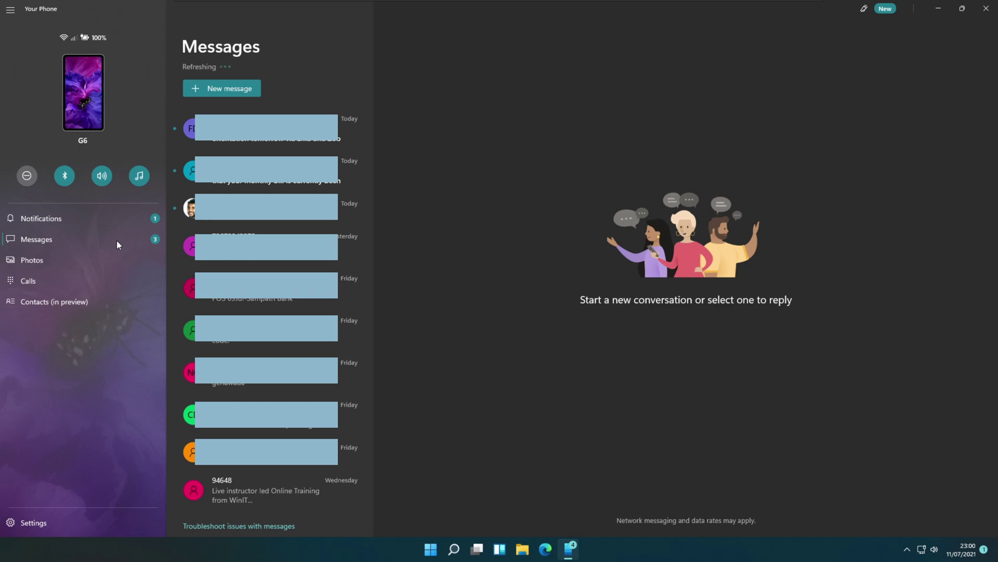
click(336, 498)
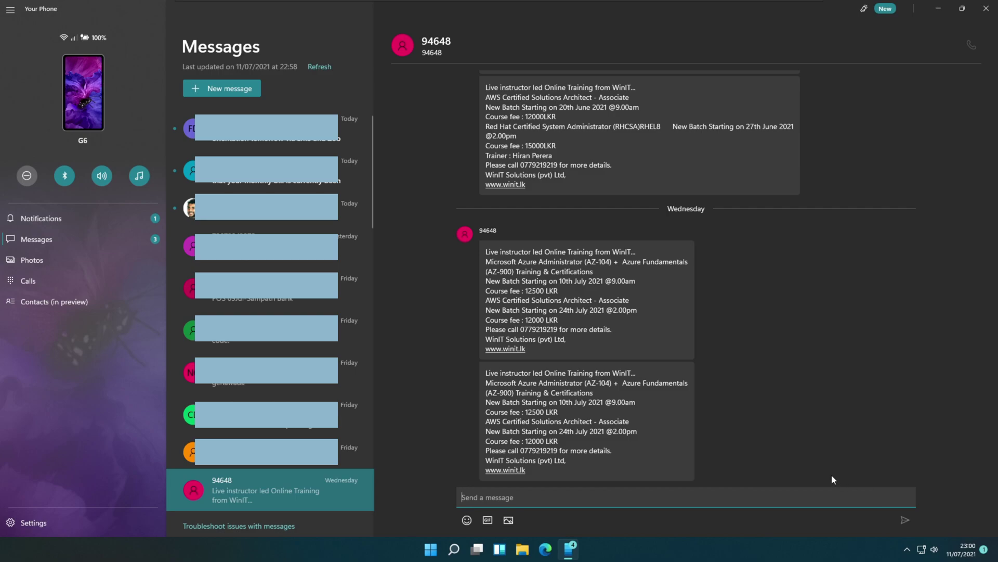
click(108, 259)
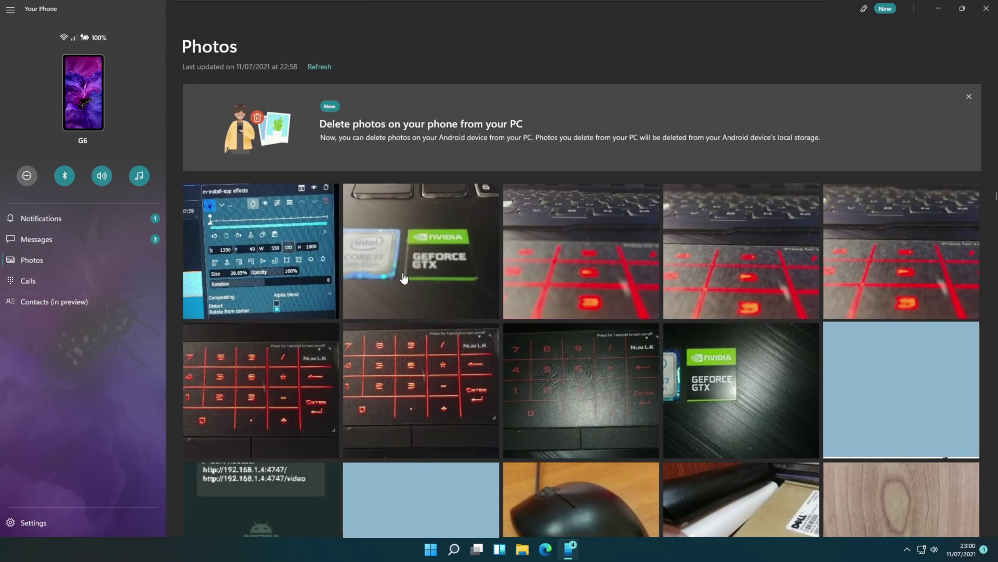
View the red-backlit keyboard photo full size, then go back to the Photos gallery.
click(720, 279)
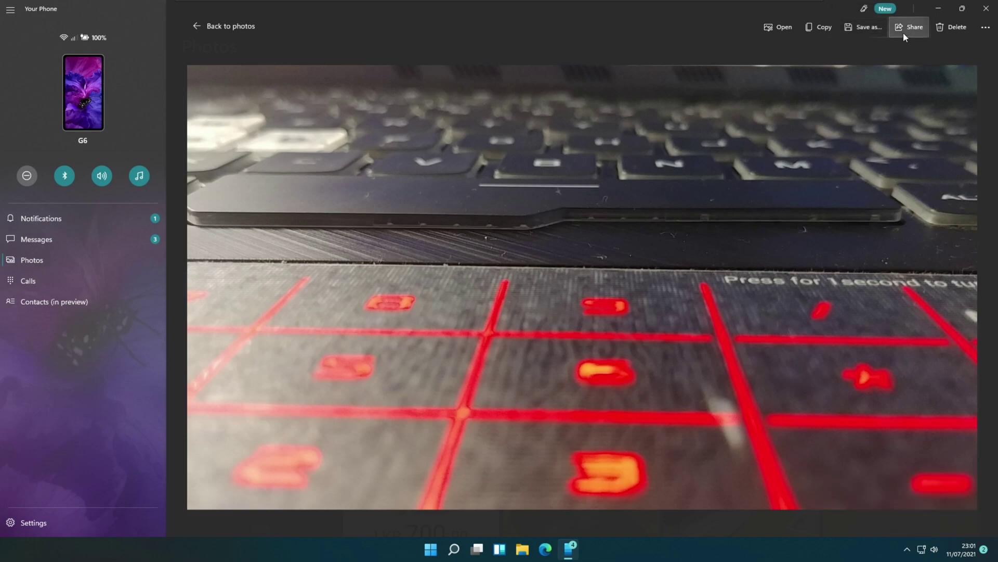
click(977, 32)
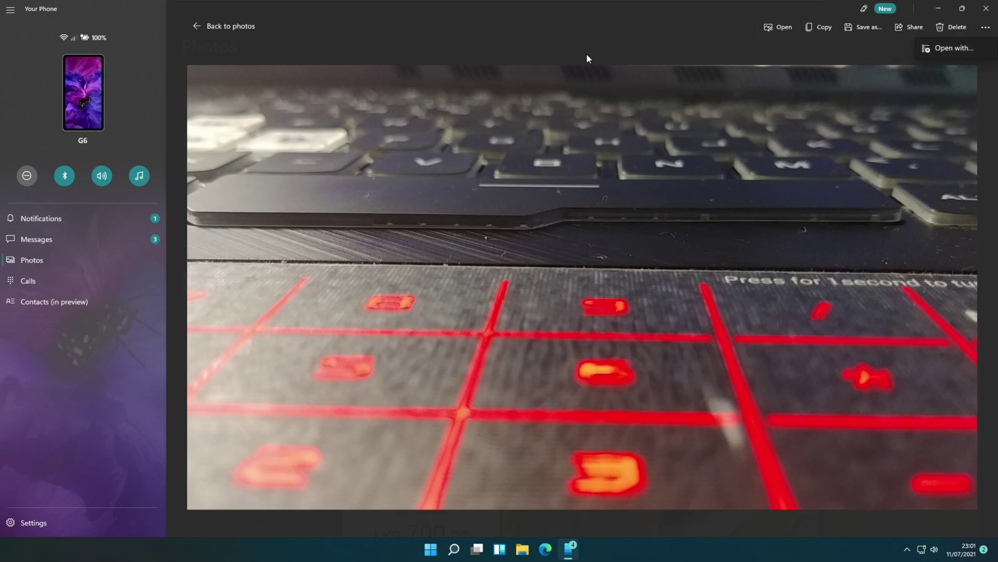
click(245, 26)
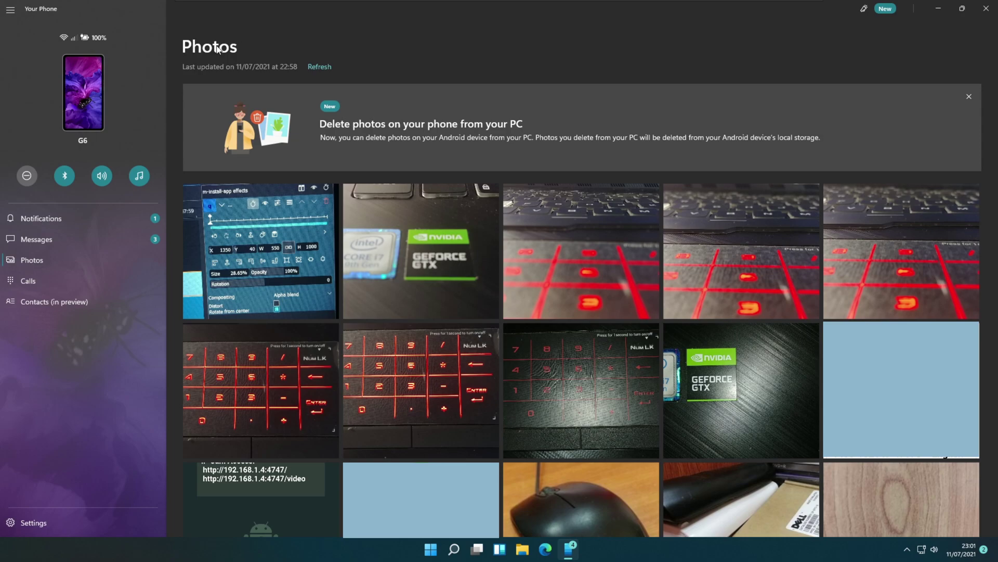
Start Calls setup, which reports this PC lacks the Bluetooth needed for calling.
click(52, 285)
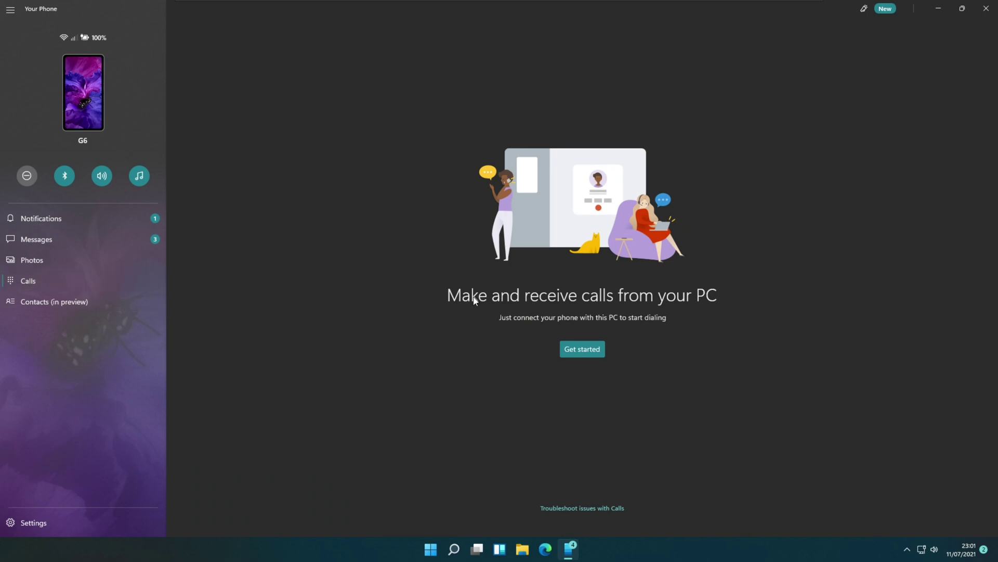
click(598, 351)
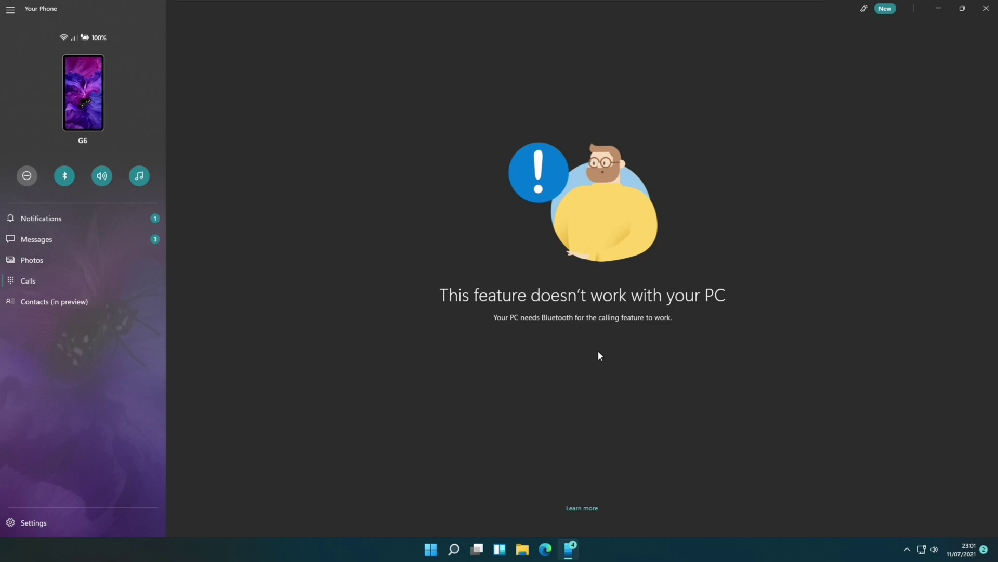
Search the Start menu for 'bluetoo' to surface Bluetooth and other devices settings.
click(434, 550)
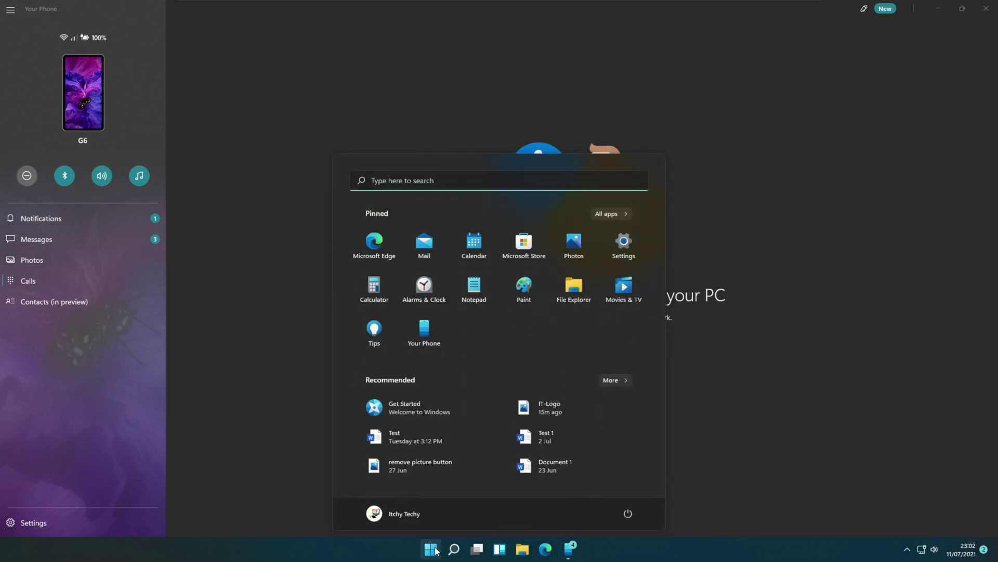
text(blue)
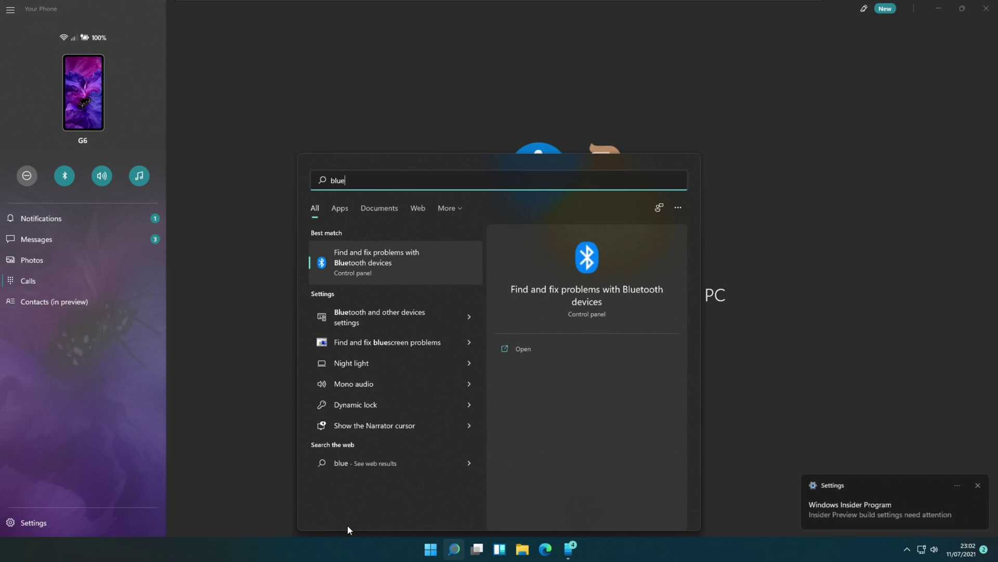
text(tooth and other devices settings)
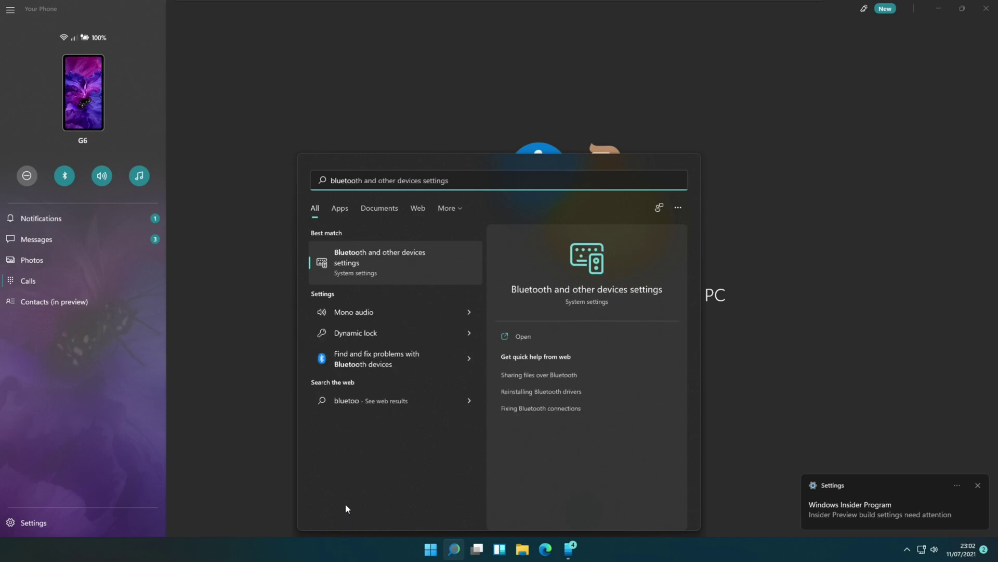
Open Bluetooth & devices, check the G6 device's options, then start adding a Bluetooth device.
click(443, 275)
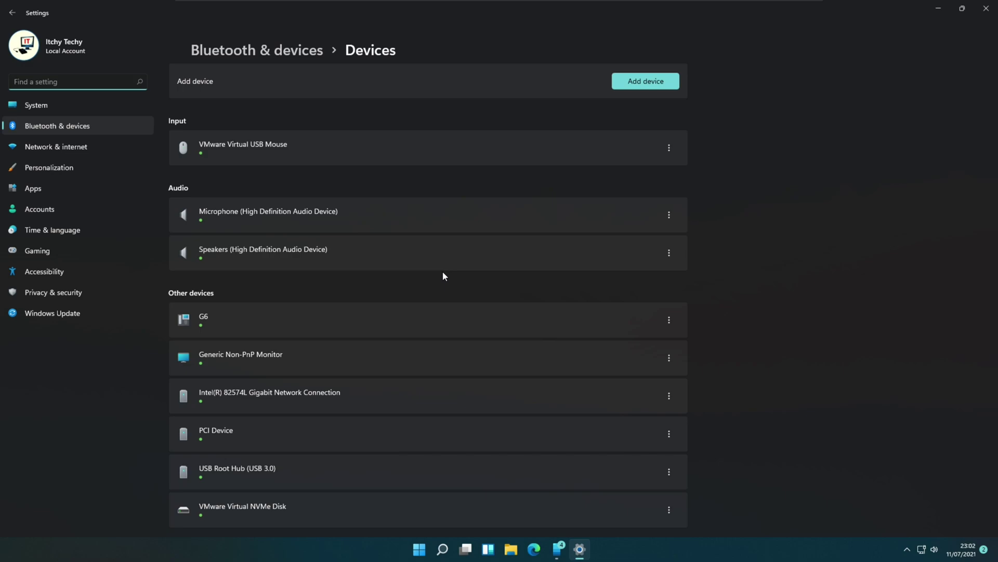
click(669, 321)
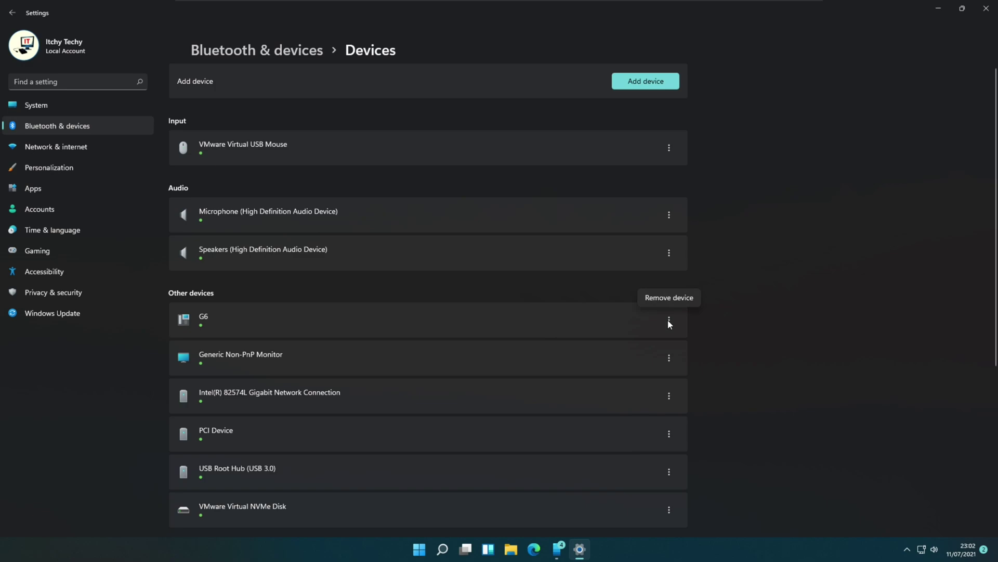
click(572, 329)
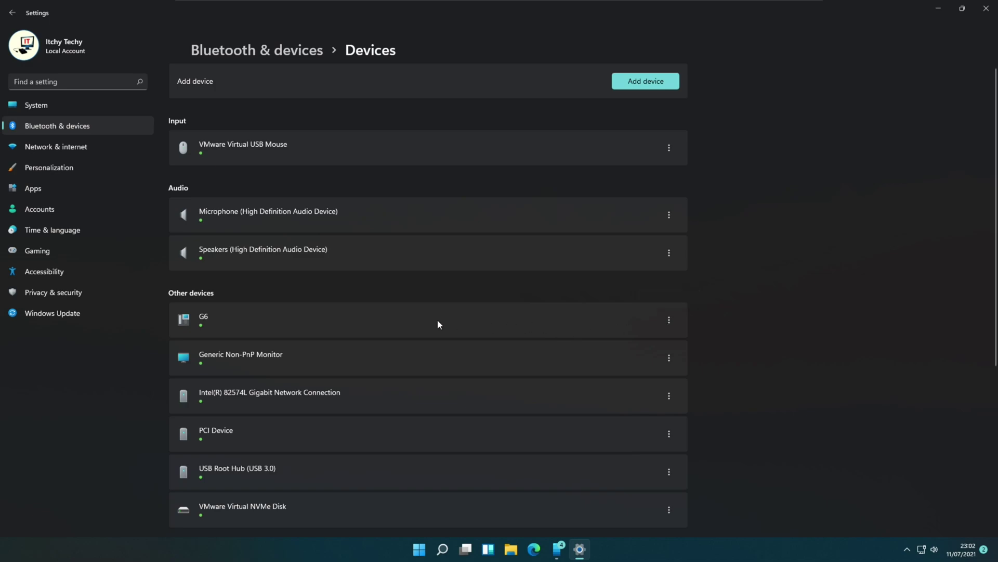
click(643, 86)
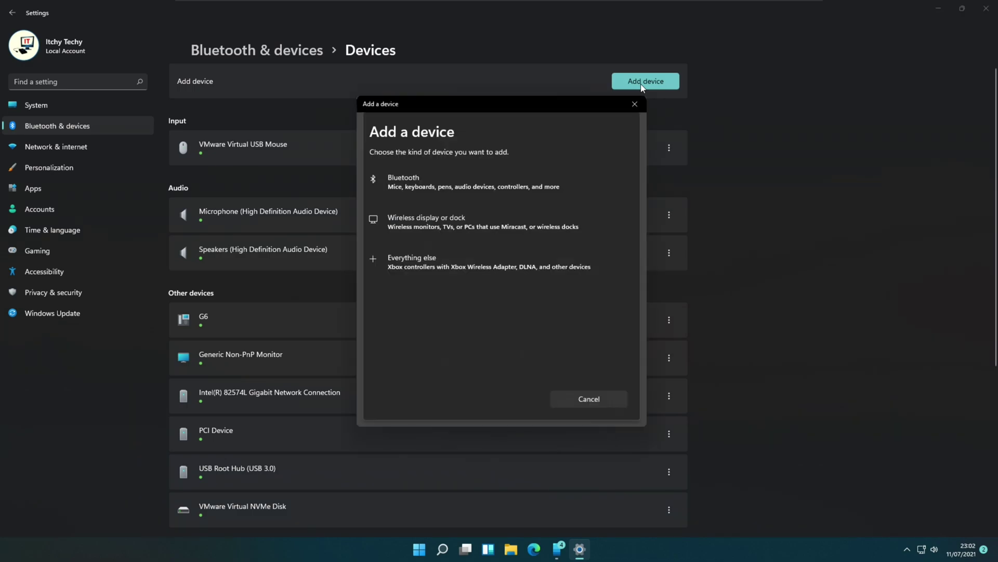
click(537, 183)
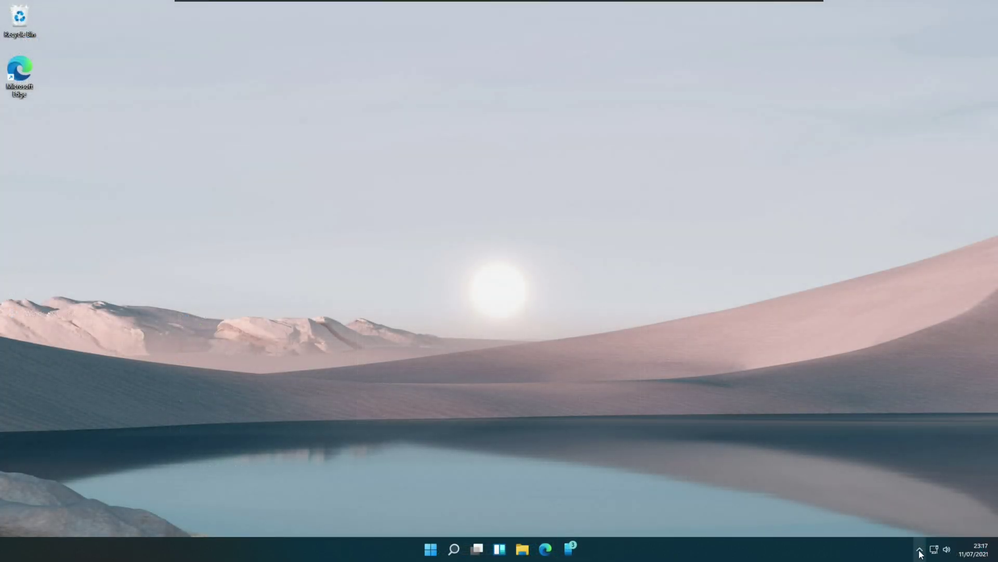
Check the Bluetooth tray icon's options menu, then relaunch Your Phone from the taskbar.
click(919, 551)
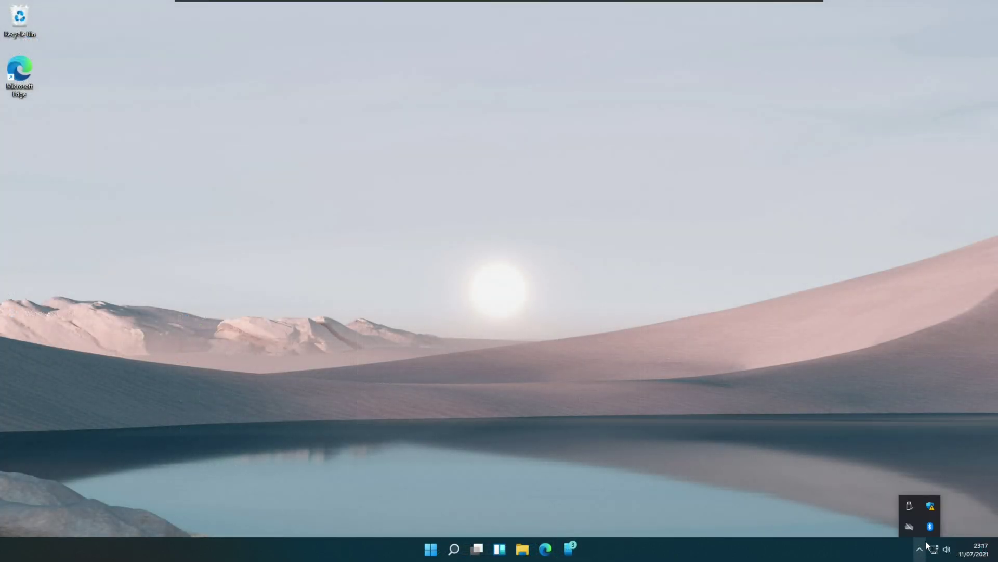
right_click(930, 527)
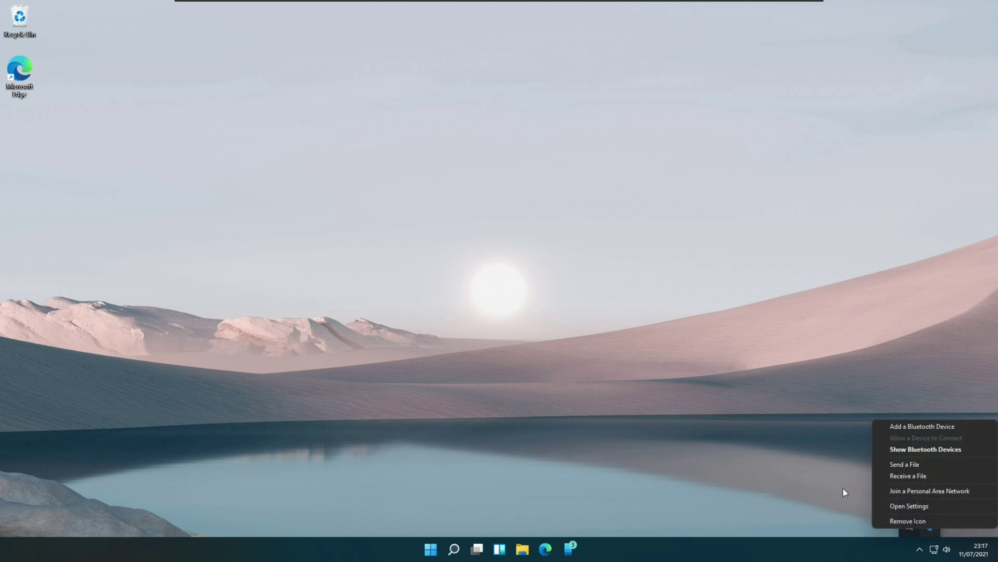
click(799, 470)
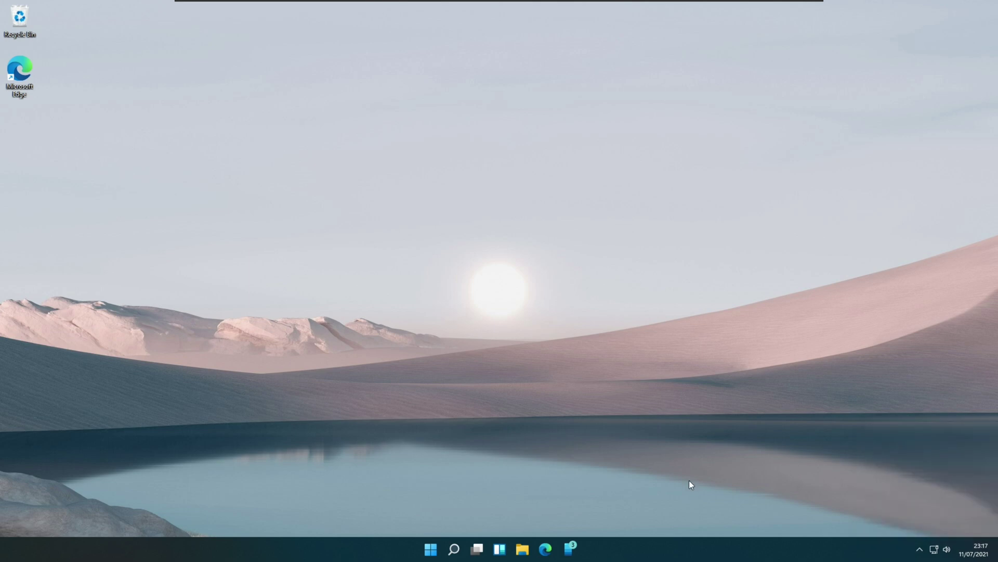
click(571, 549)
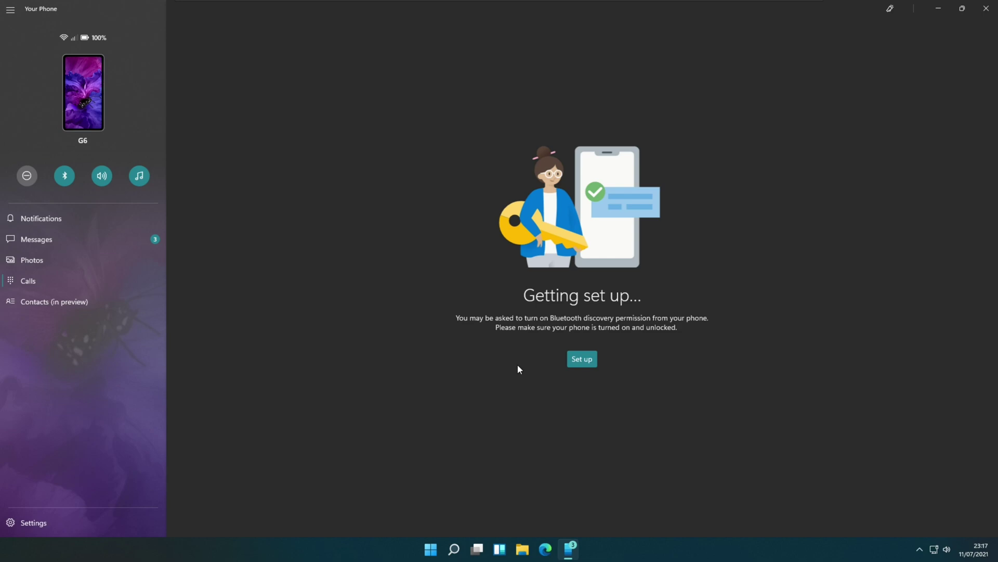
Pair the PC with G6 over Bluetooth, send the call permission, and connect for calls.
click(594, 360)
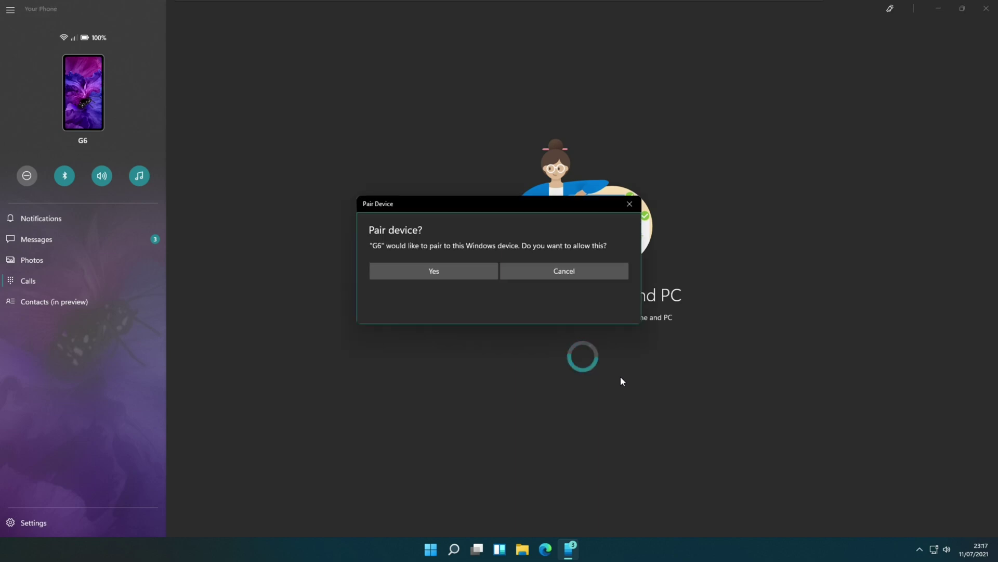
click(460, 273)
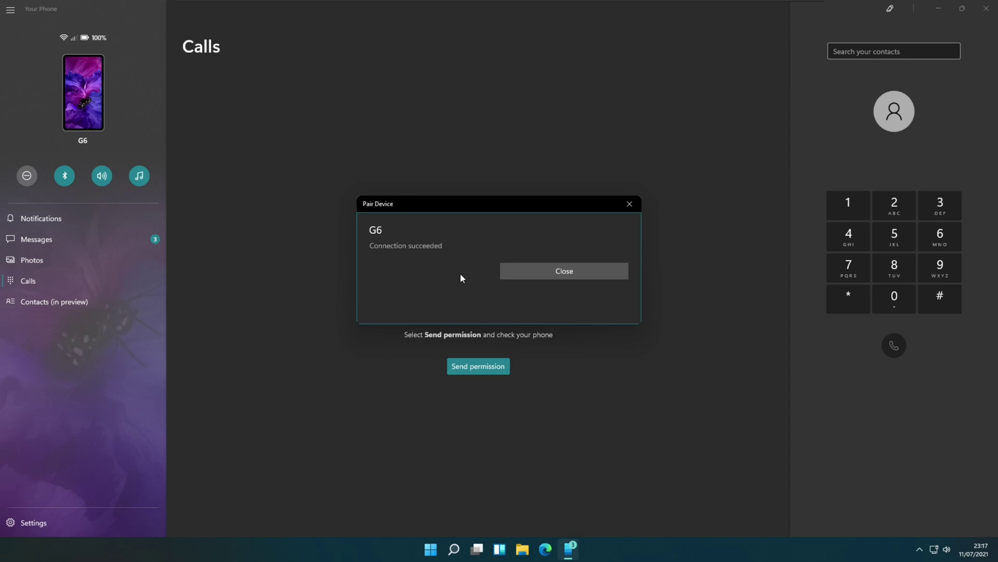
click(561, 270)
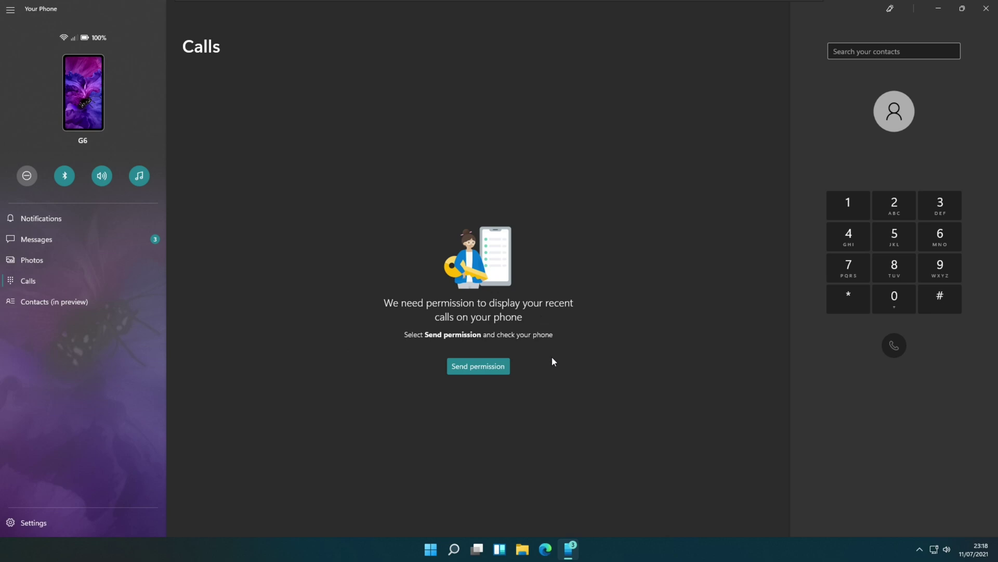
click(506, 366)
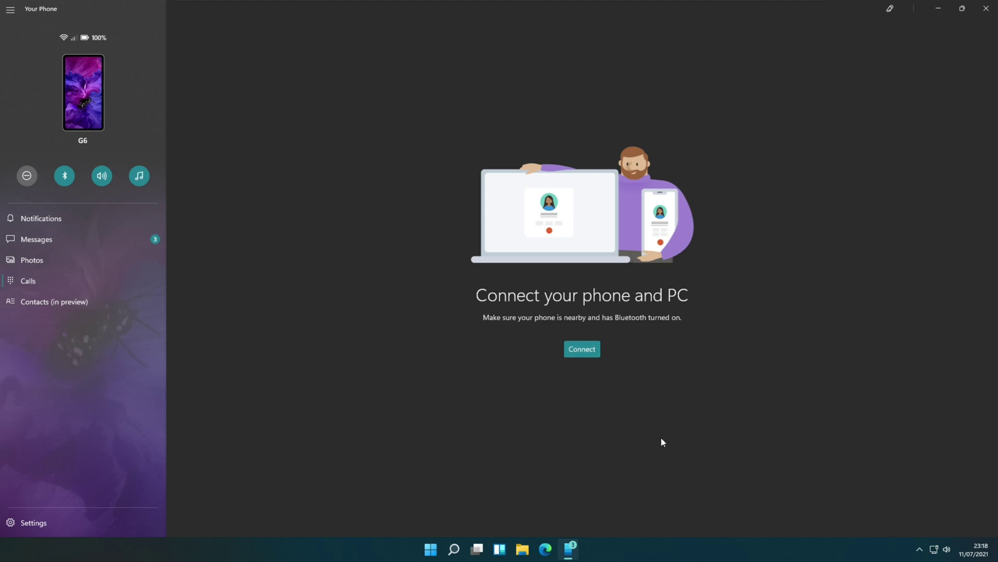
click(594, 354)
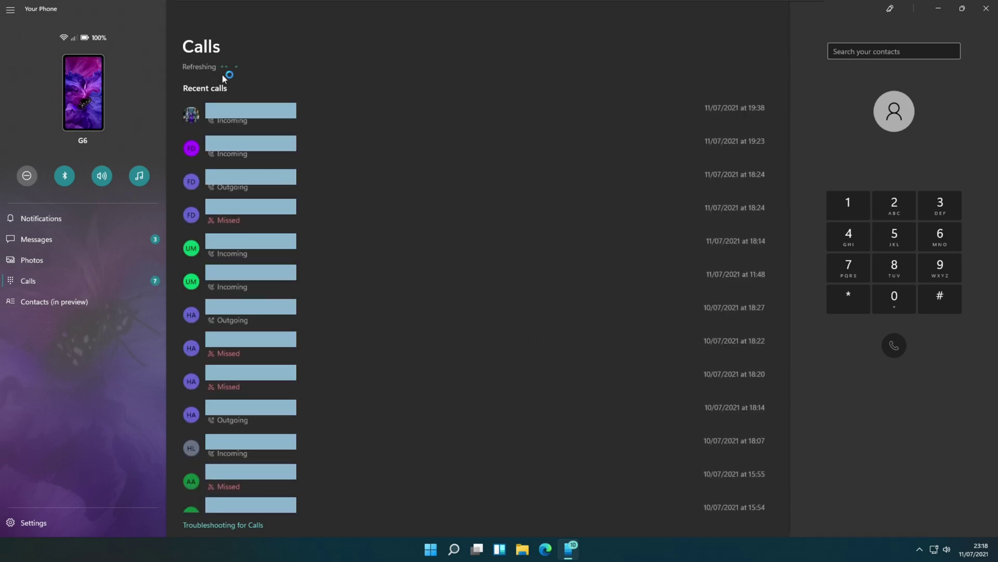
Search contacts by name, call the matching contact from the PC, and expand the call controls.
click(873, 53)
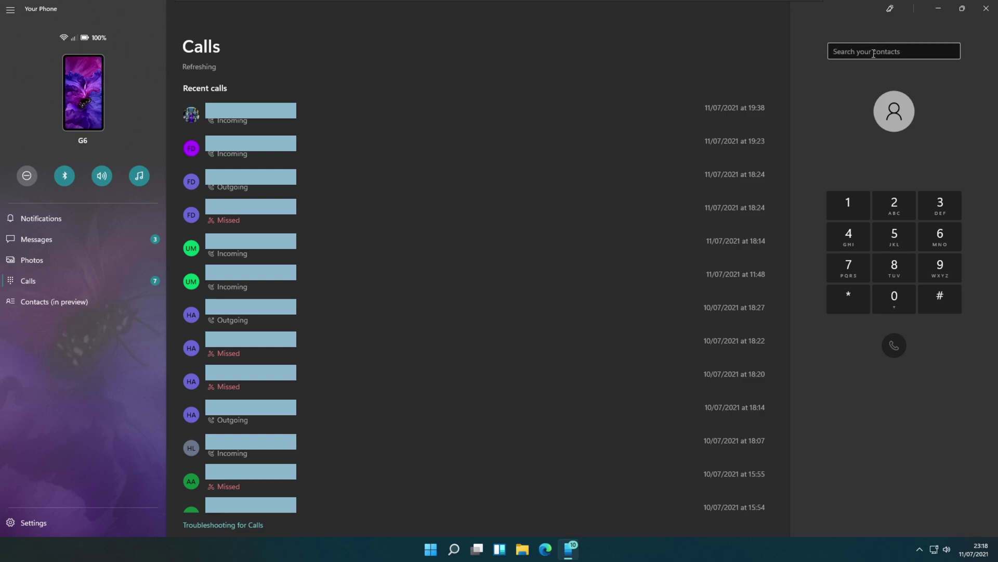
text(a)
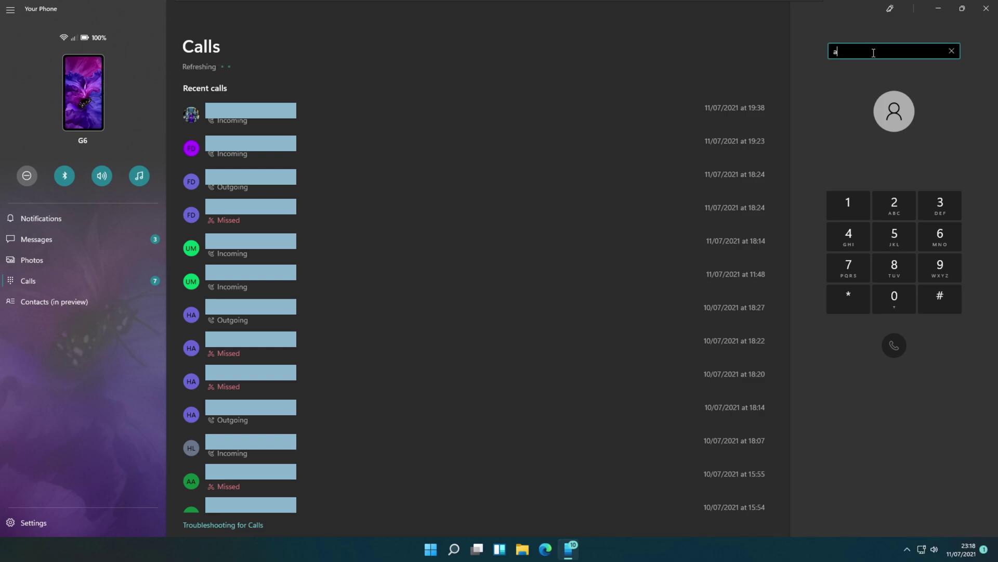
text(ki)
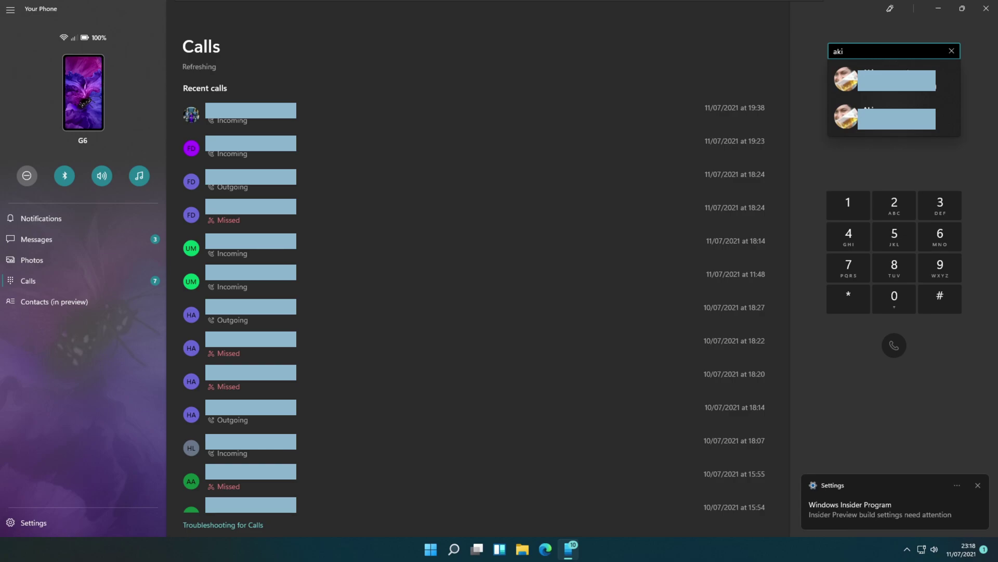
click(935, 91)
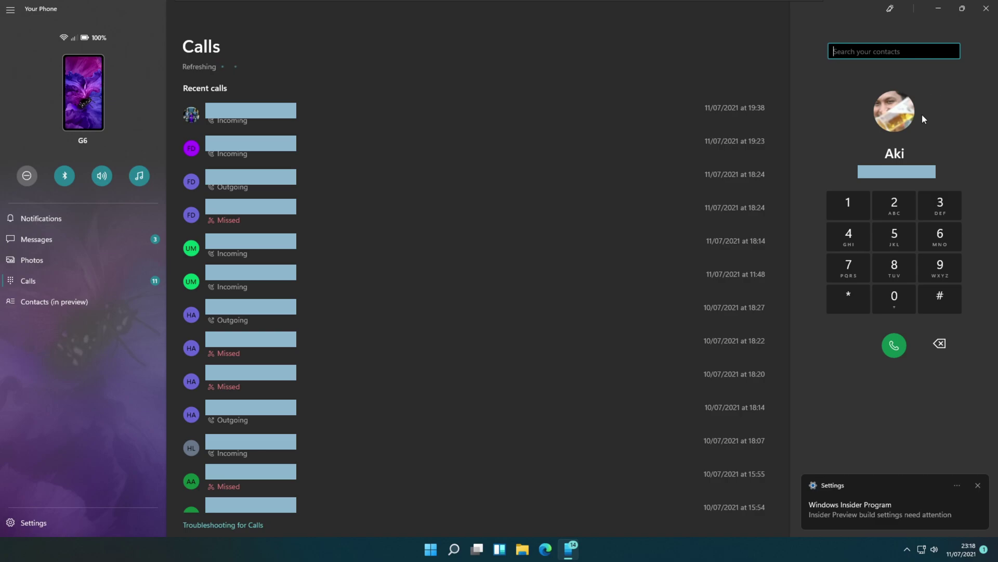
click(897, 344)
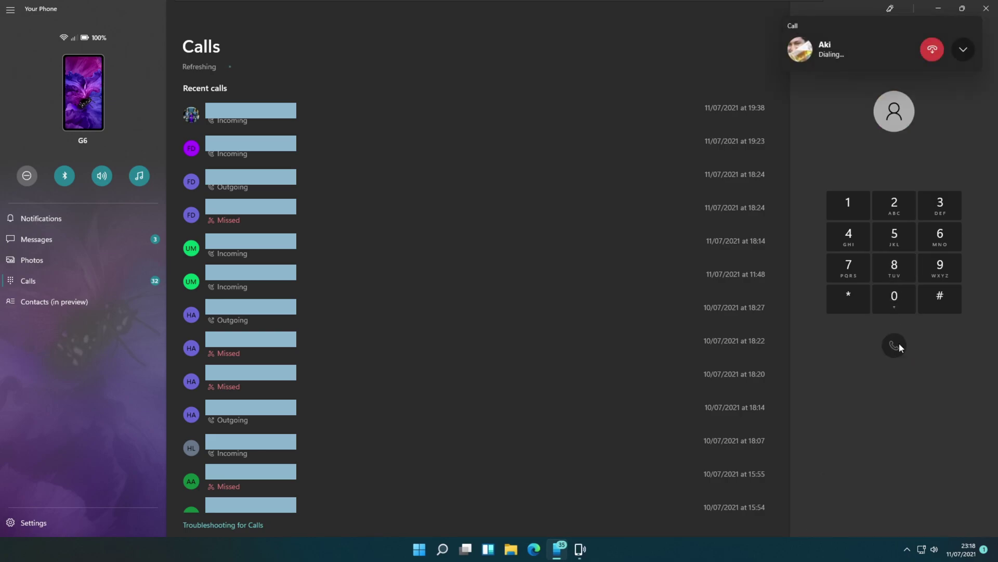
click(967, 56)
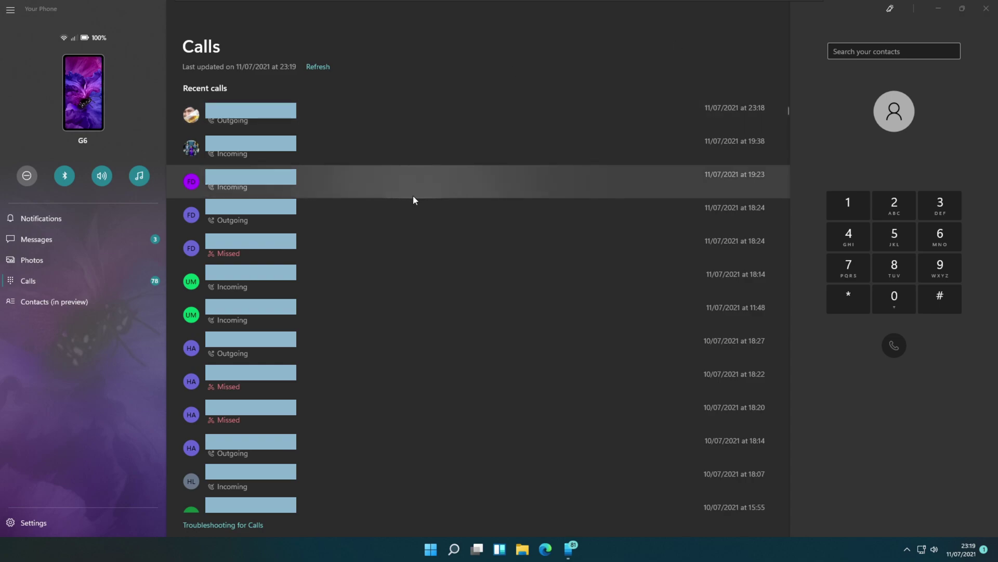
In Settings > My Devices, remove the G6 phone, acknowledging the app reset.
click(54, 522)
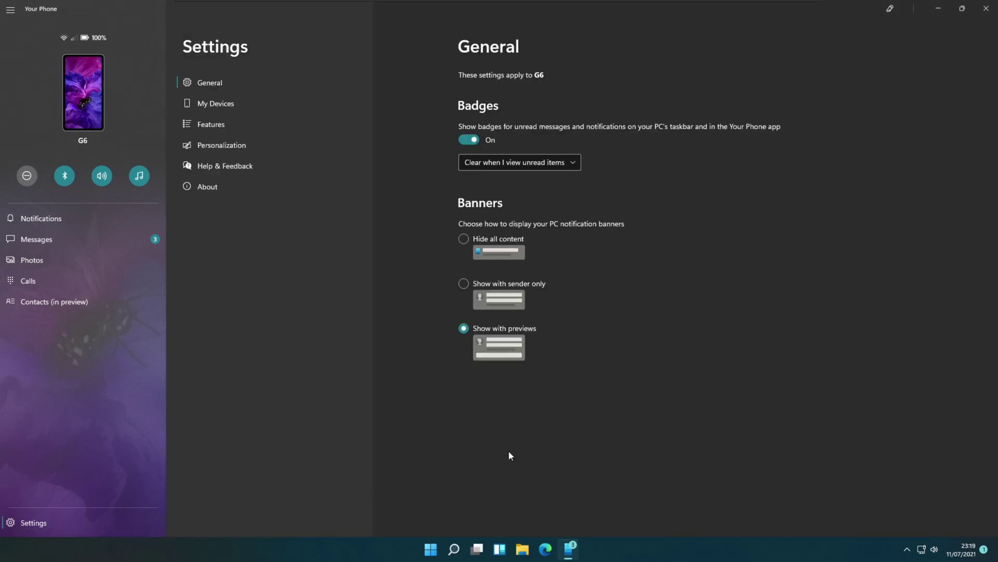
click(215, 105)
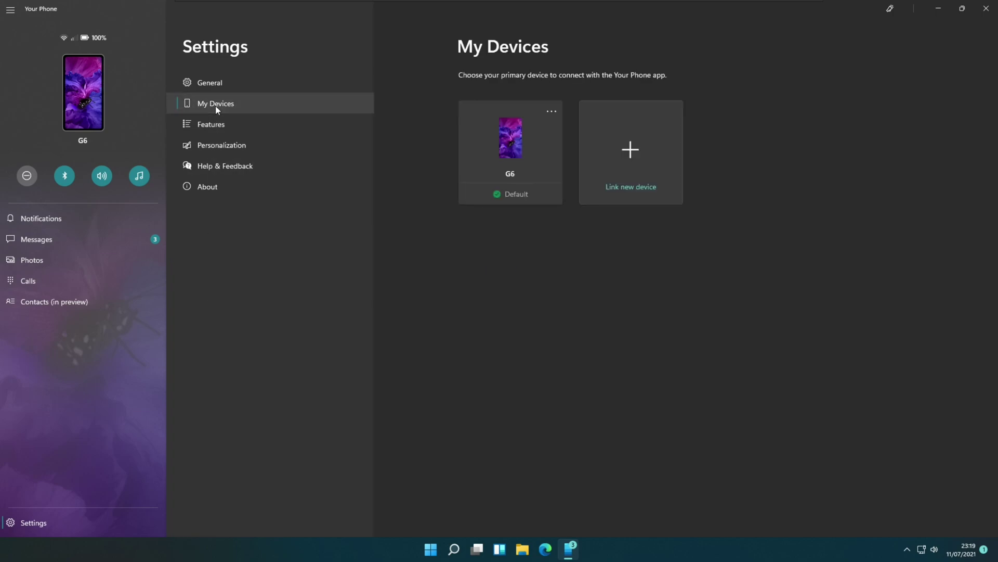
click(551, 111)
click(542, 134)
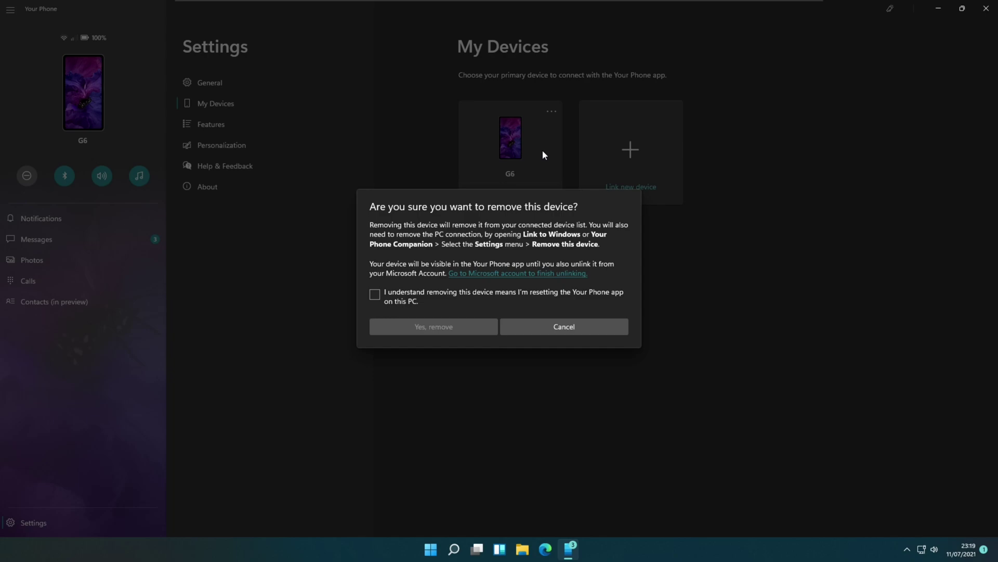
click(403, 295)
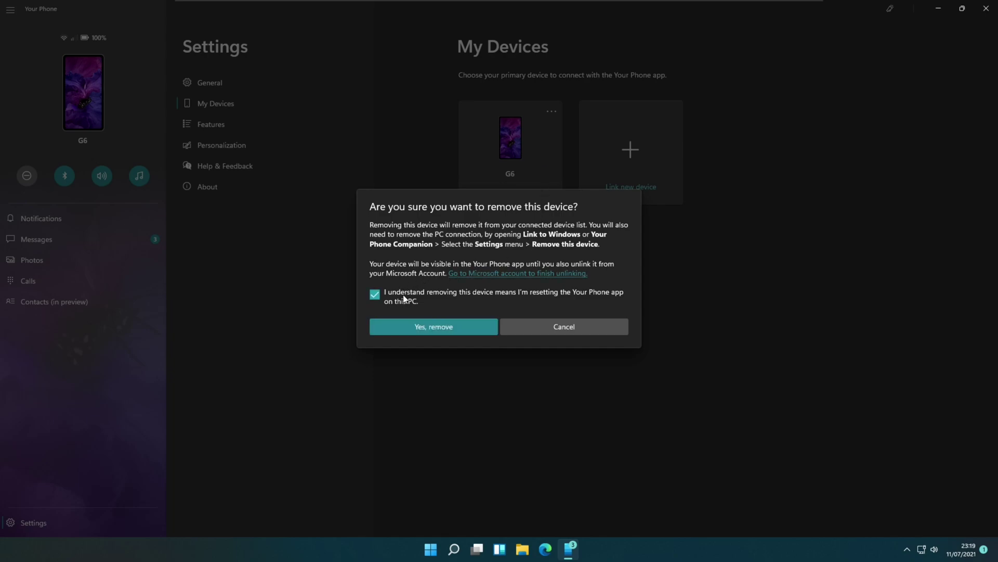
click(466, 327)
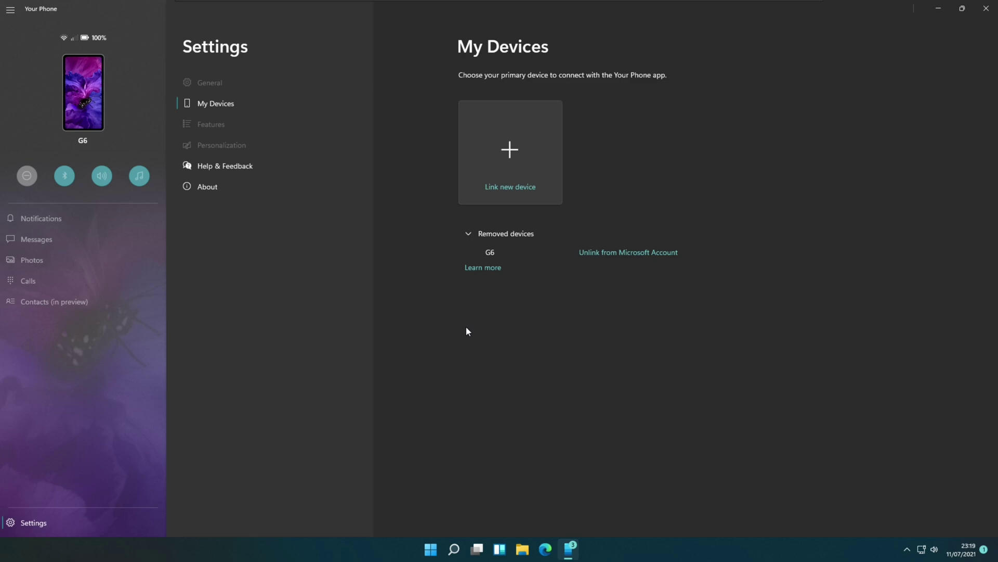
Link a new Android device, sign in with the suggested Microsoft account, and choose manual PIN pairing.
click(510, 149)
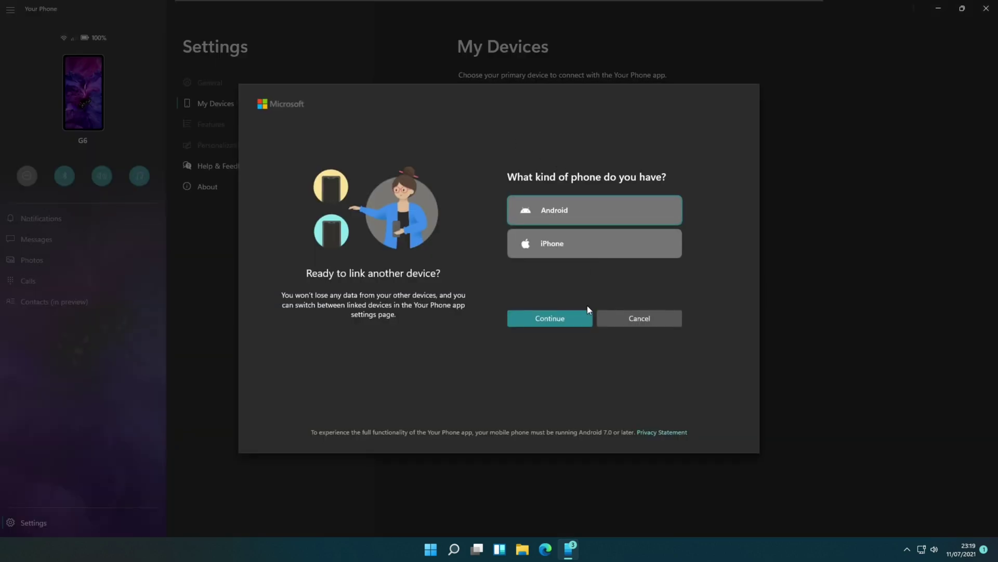
click(582, 321)
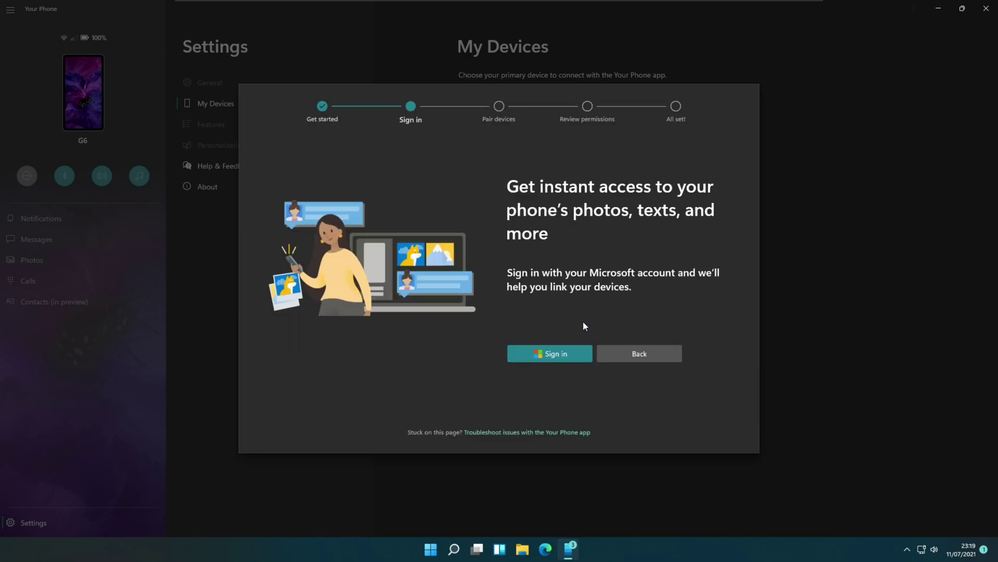
click(576, 351)
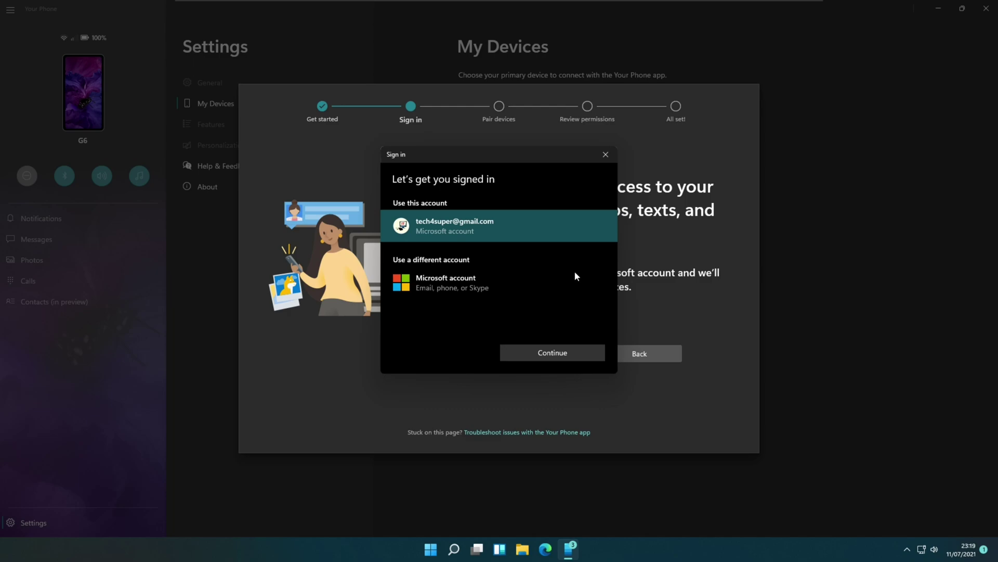
click(589, 351)
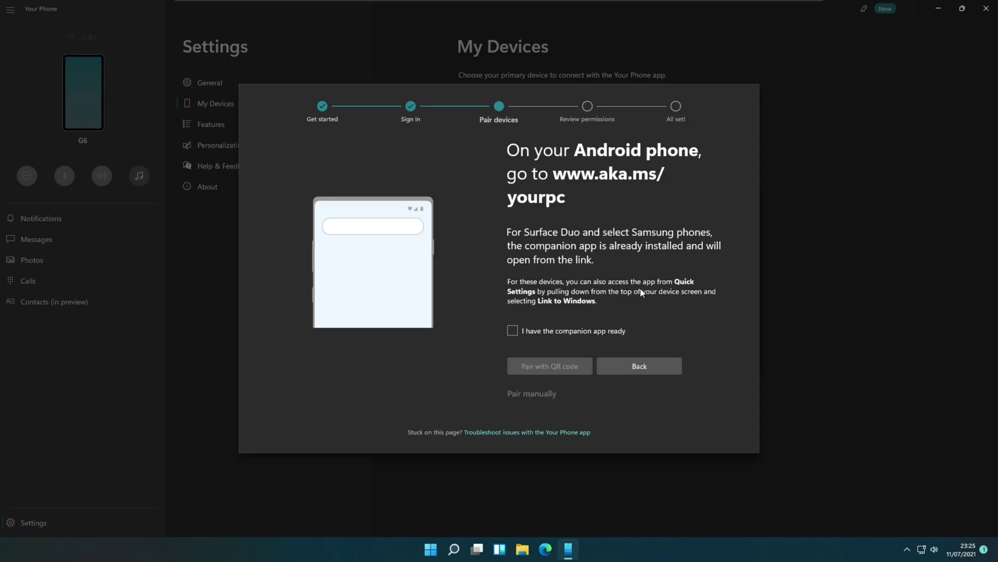
click(618, 333)
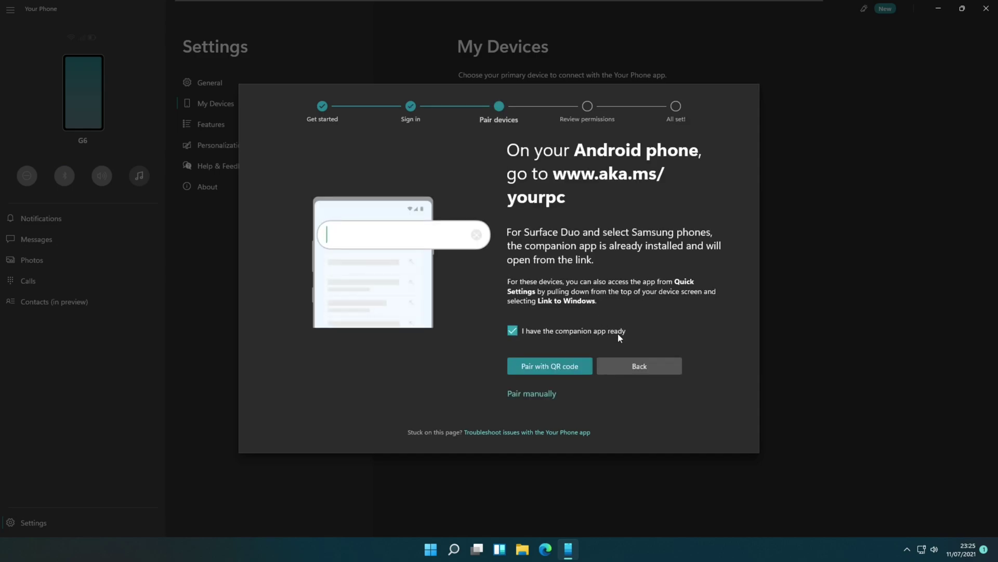
click(551, 399)
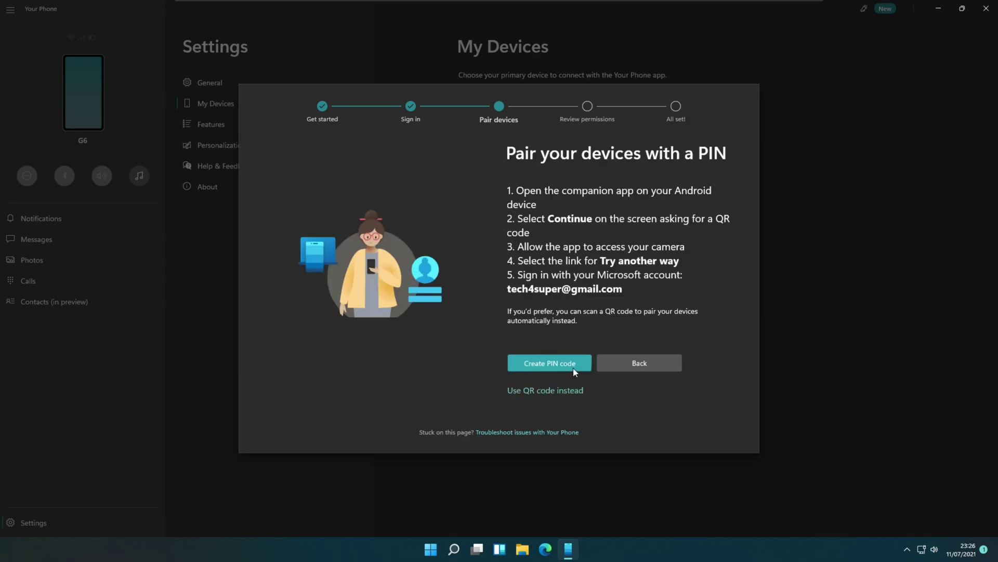
Generate a pairing PIN code to enter on the phone's companion app.
click(546, 363)
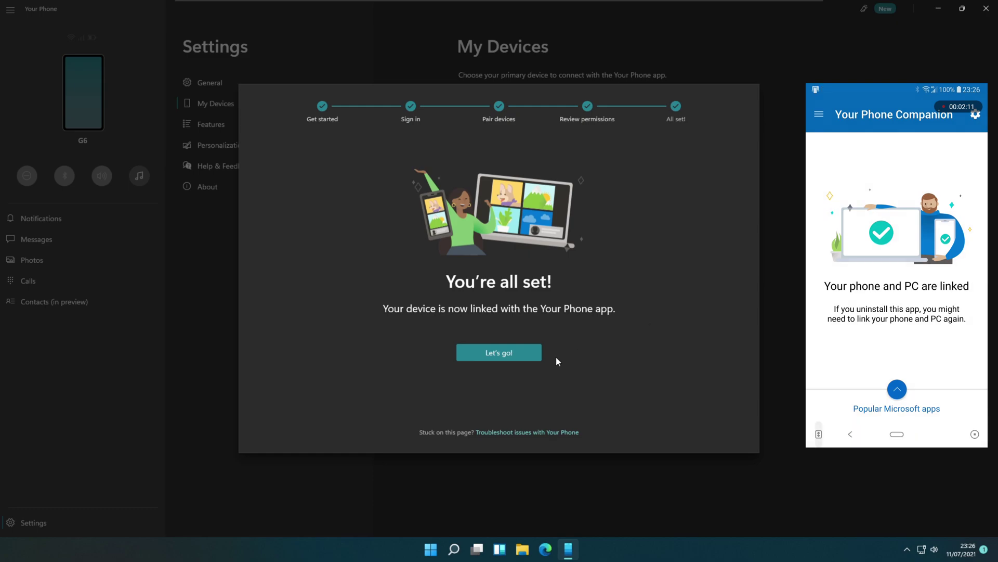
Set up notifications via See my notifications and grant notification access on the phone.
click(526, 351)
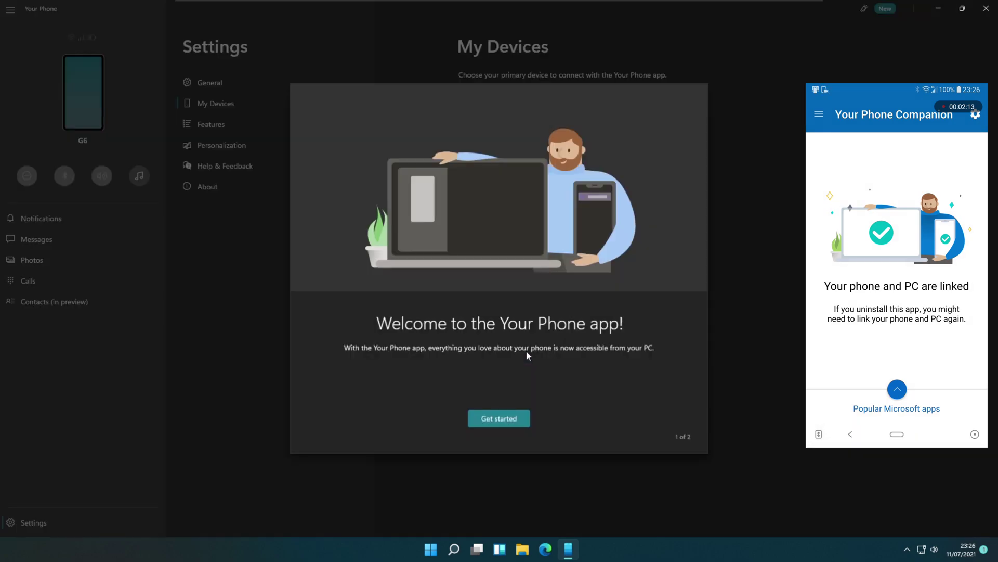
click(523, 419)
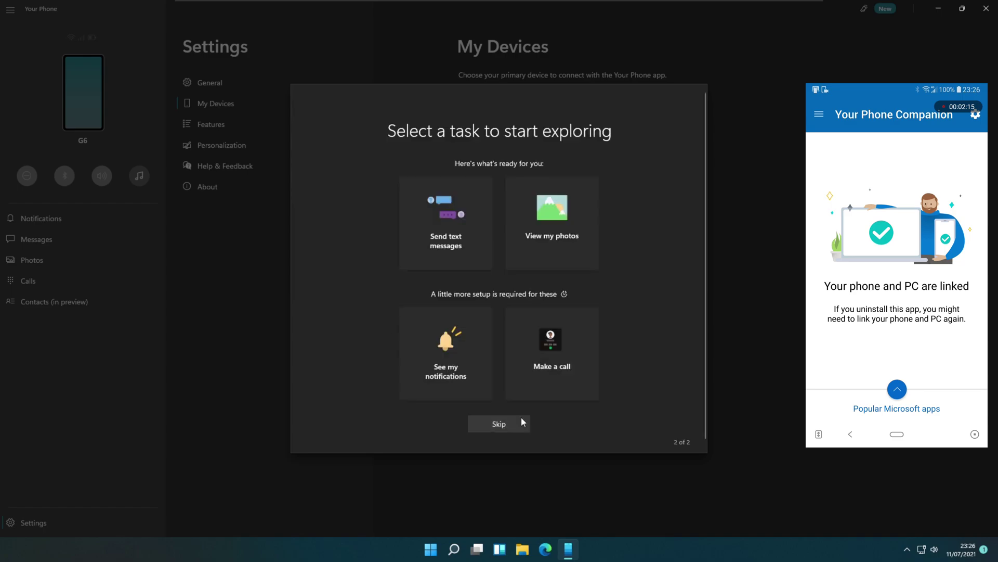
click(463, 379)
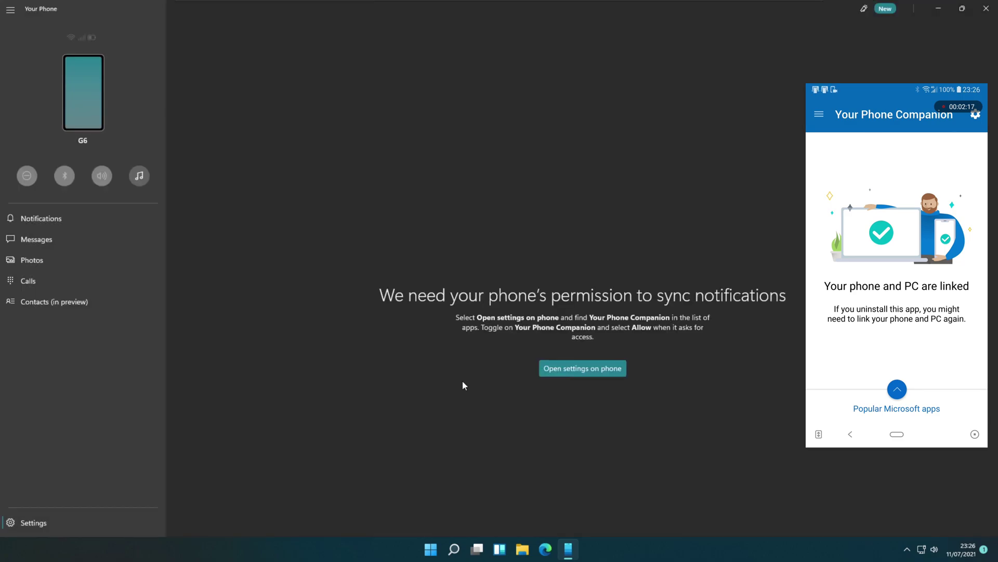
click(616, 369)
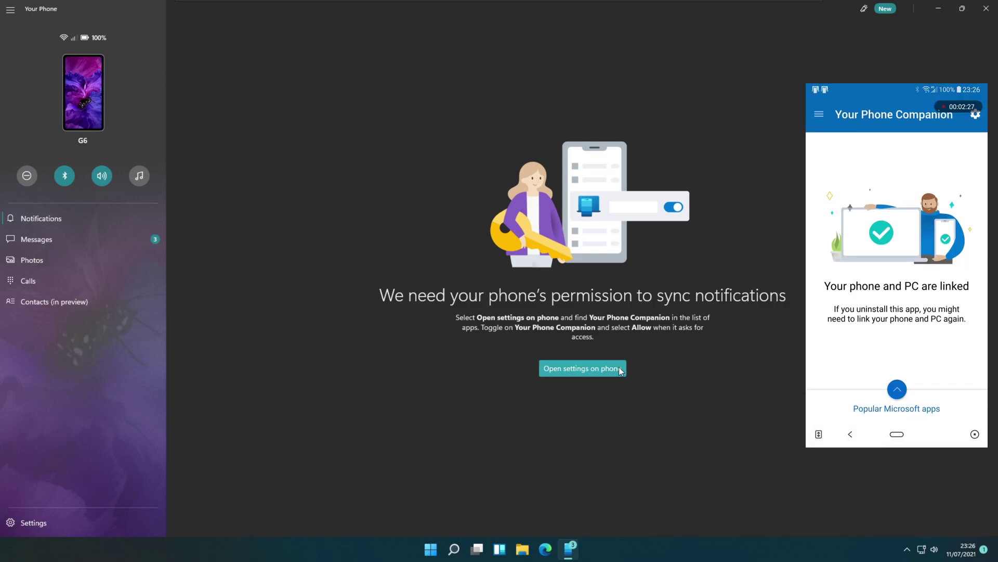
click(621, 370)
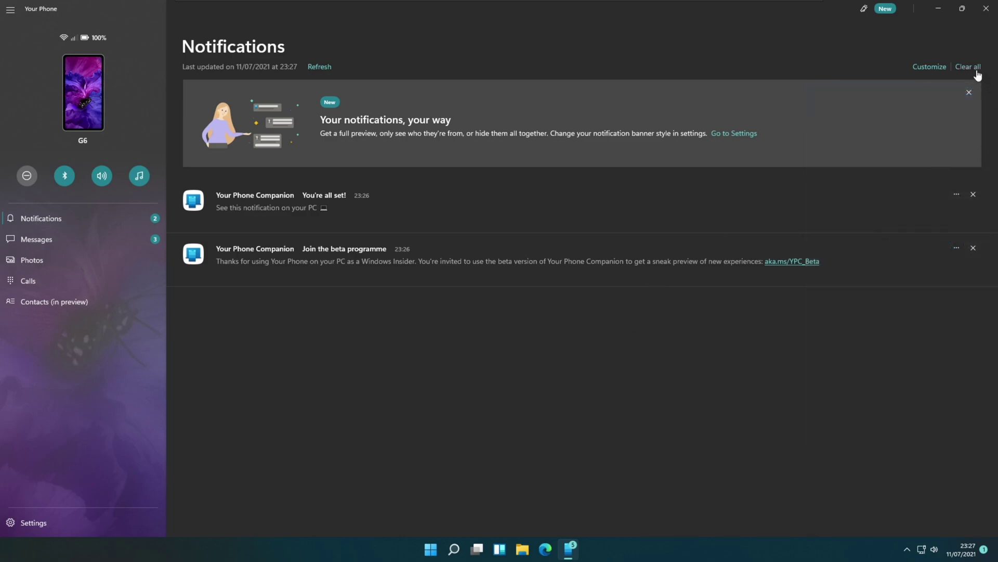
Clear all notifications on the Notifications page and close Your Phone.
click(968, 67)
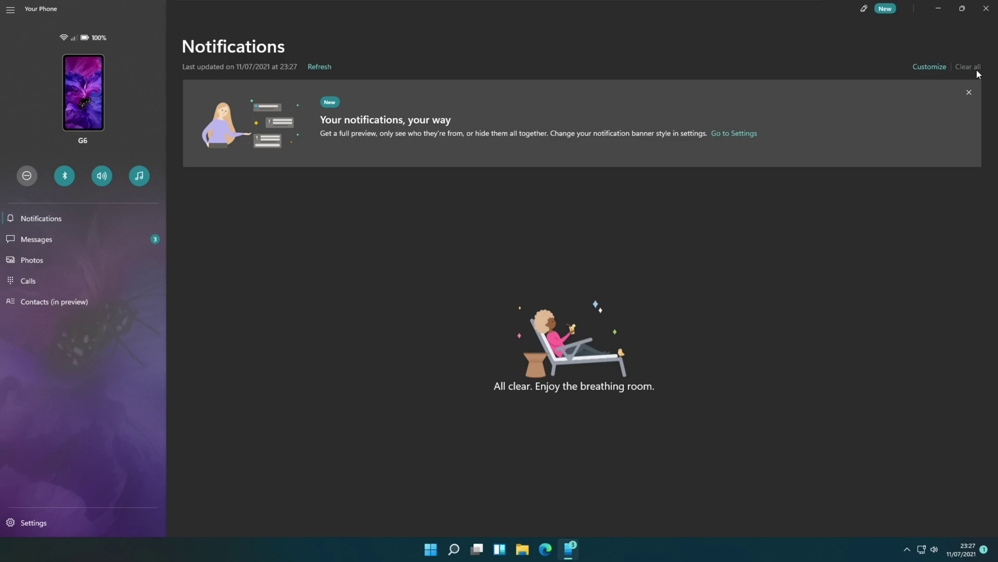
click(989, 14)
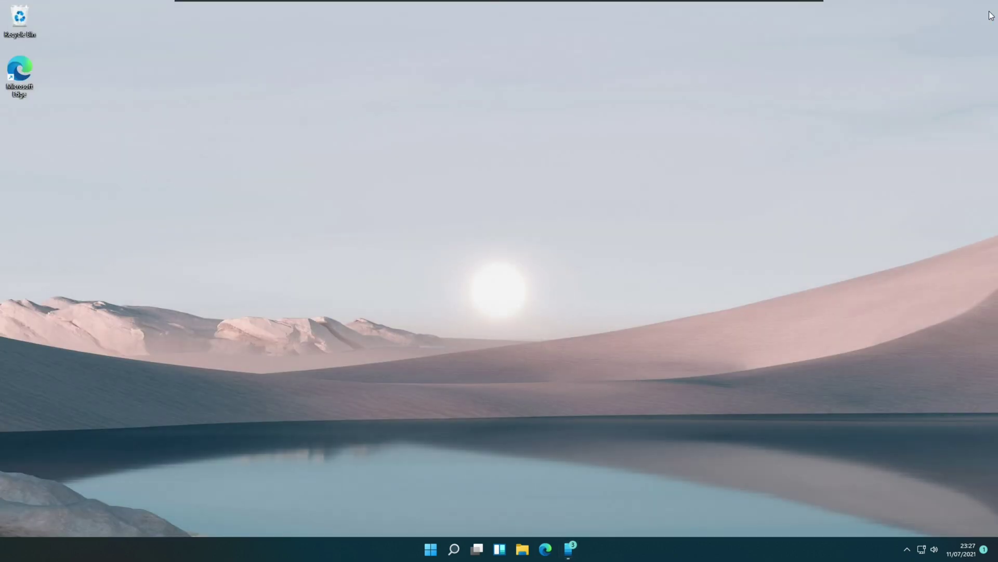